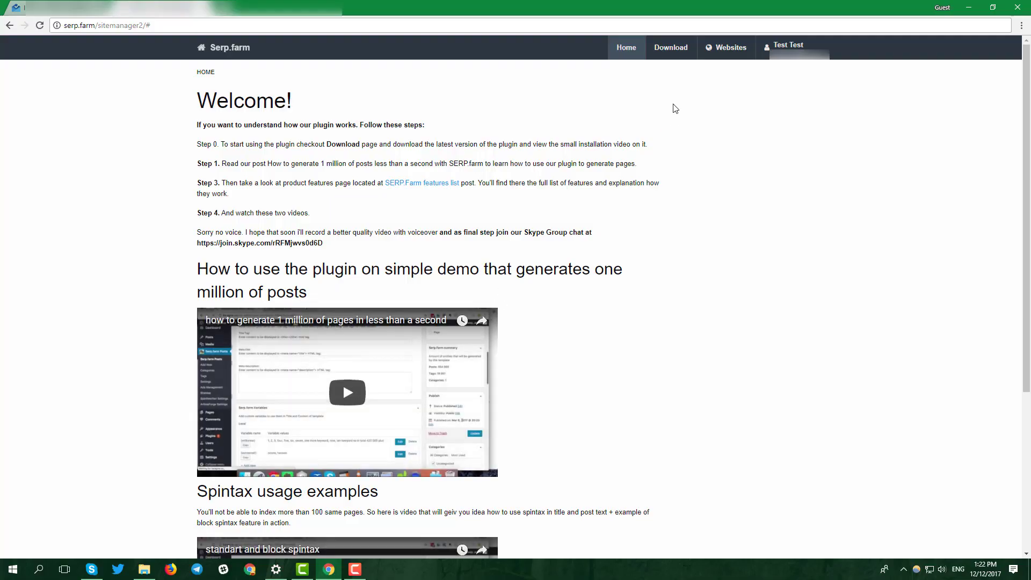
# Download the Serp.farm plugin v1.78 zip from the SiteManager Download page.
pyautogui.click(673, 47)
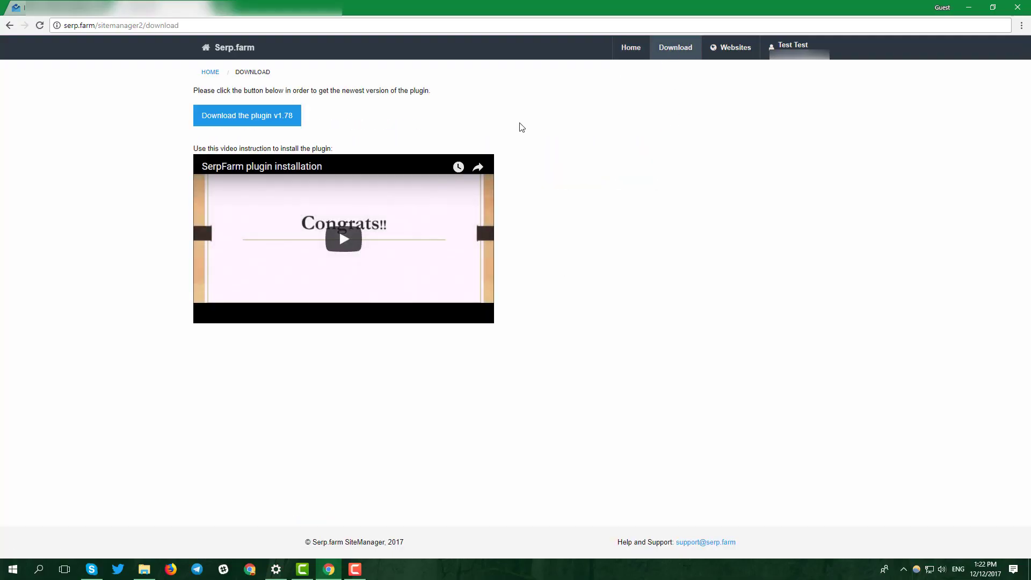
pyautogui.click(289, 122)
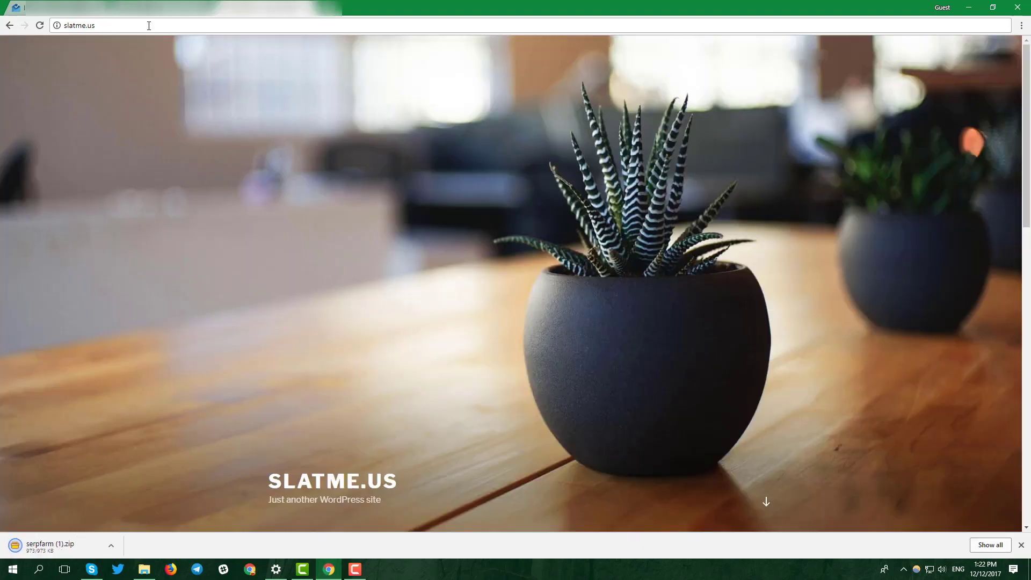
# Log in to the slatme.us admin at /wp-admin with Remember Me checked.
pyautogui.click(149, 25)
pyautogui.click(148, 26)
pyautogui.write('/wp-admin')
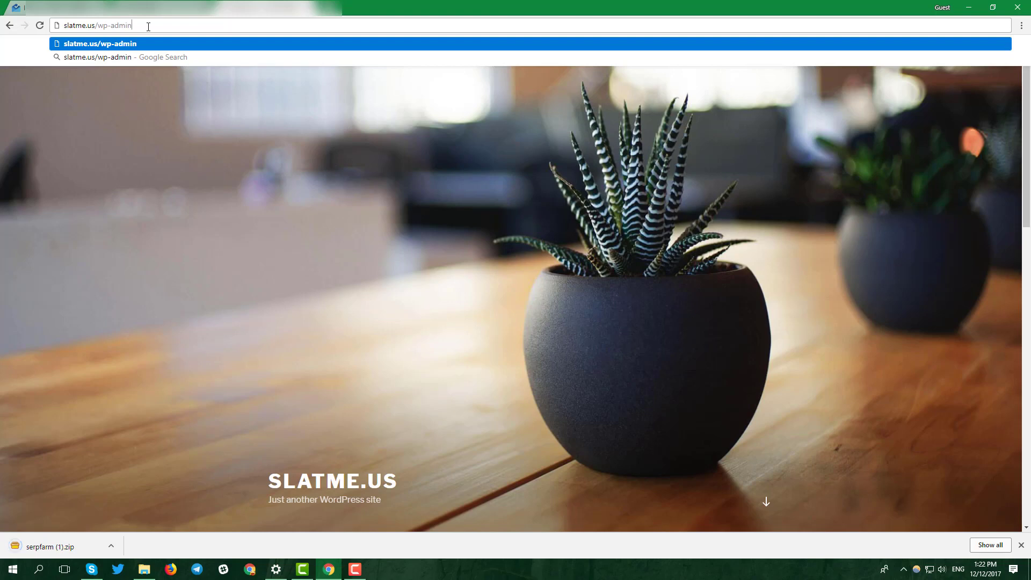
pyautogui.press('Return')
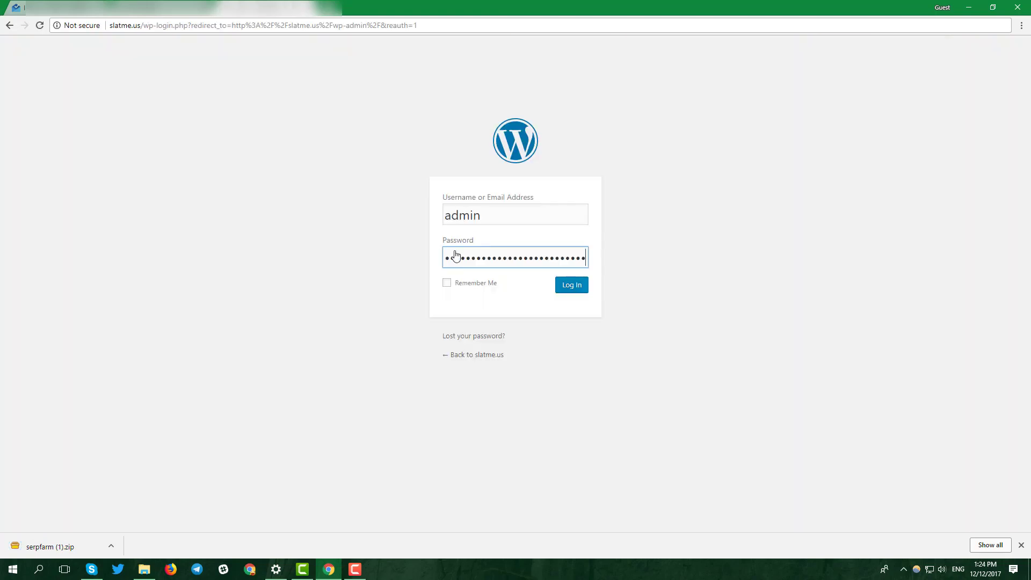
pyautogui.click(447, 282)
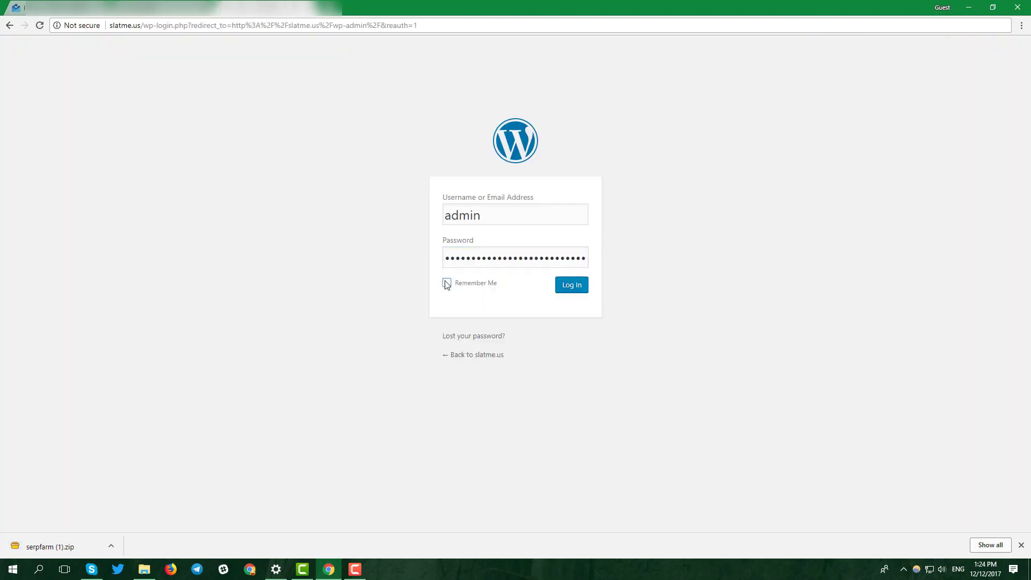
pyautogui.click(567, 288)
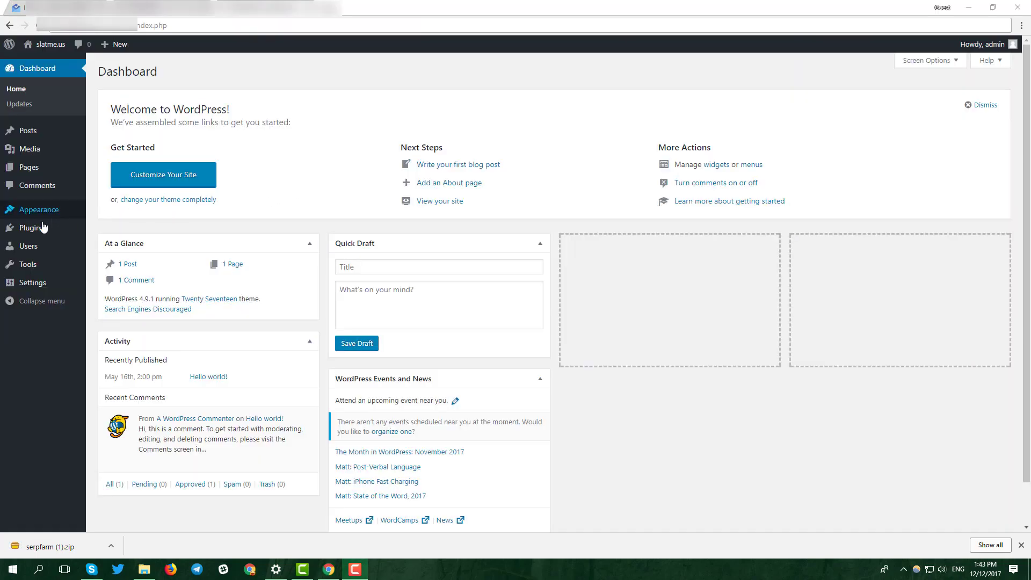
# Upload serpfarm.zip via Plugins > Add New > Upload Plugin and install it.
pyautogui.click(43, 227)
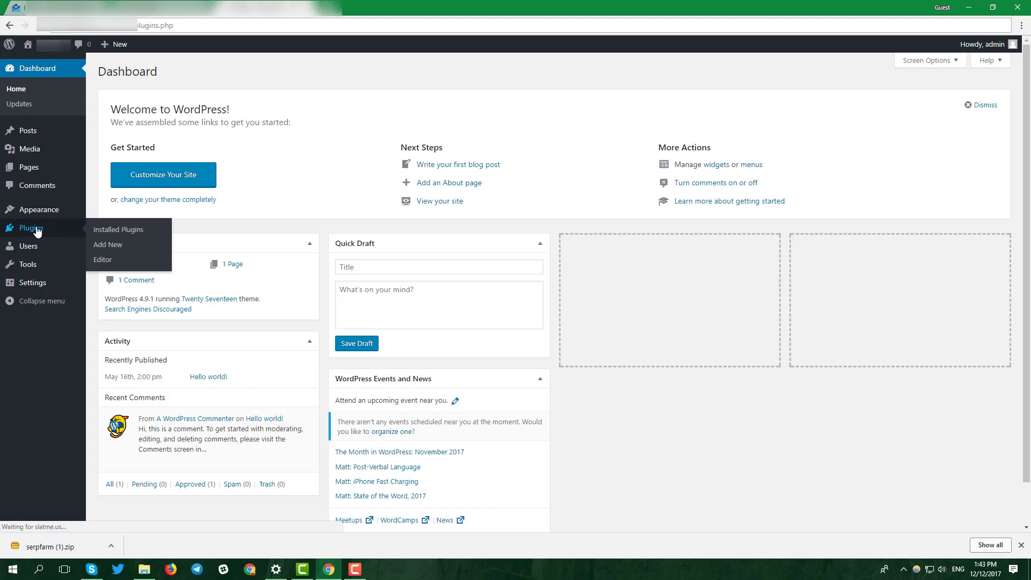
pyautogui.click(161, 72)
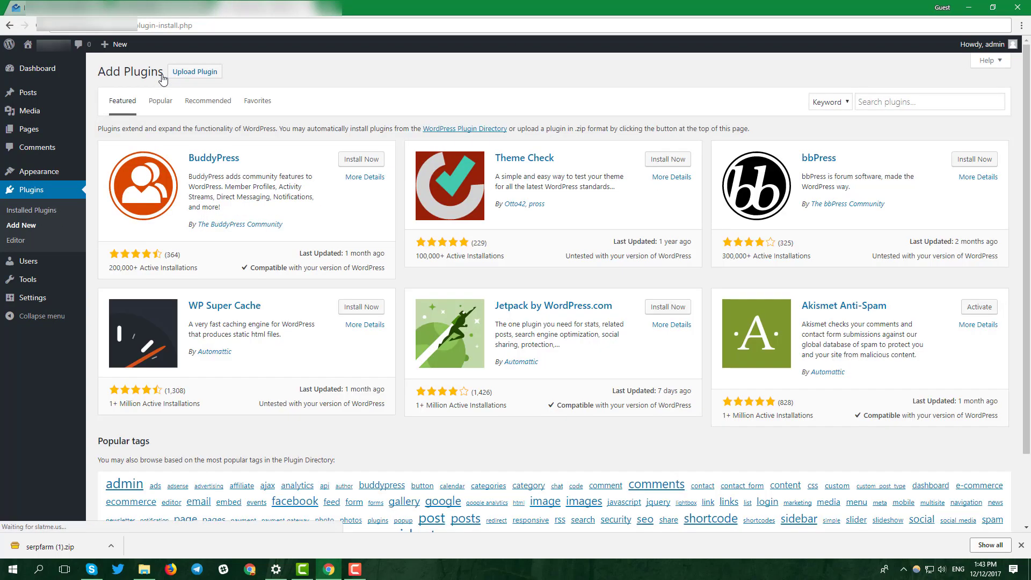
pyautogui.click(177, 72)
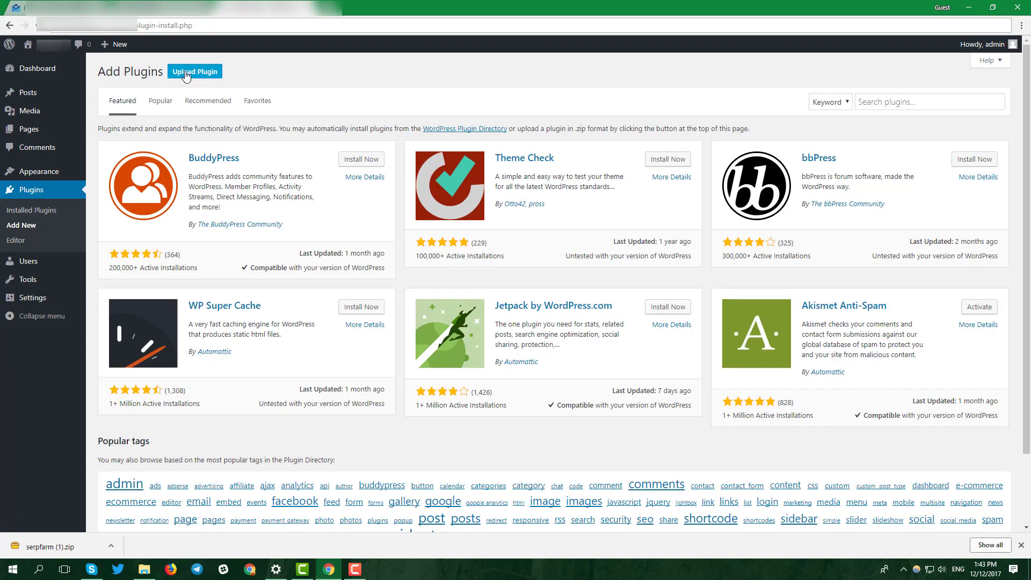
pyautogui.click(475, 169)
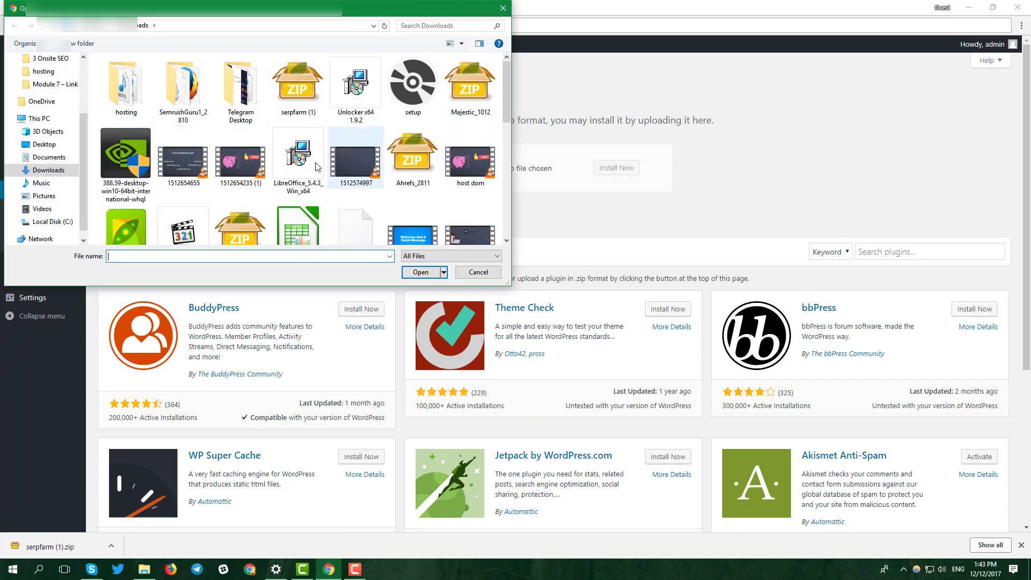
pyautogui.scroll(-1, 301, 150)
pyautogui.doubleClick(243, 195)
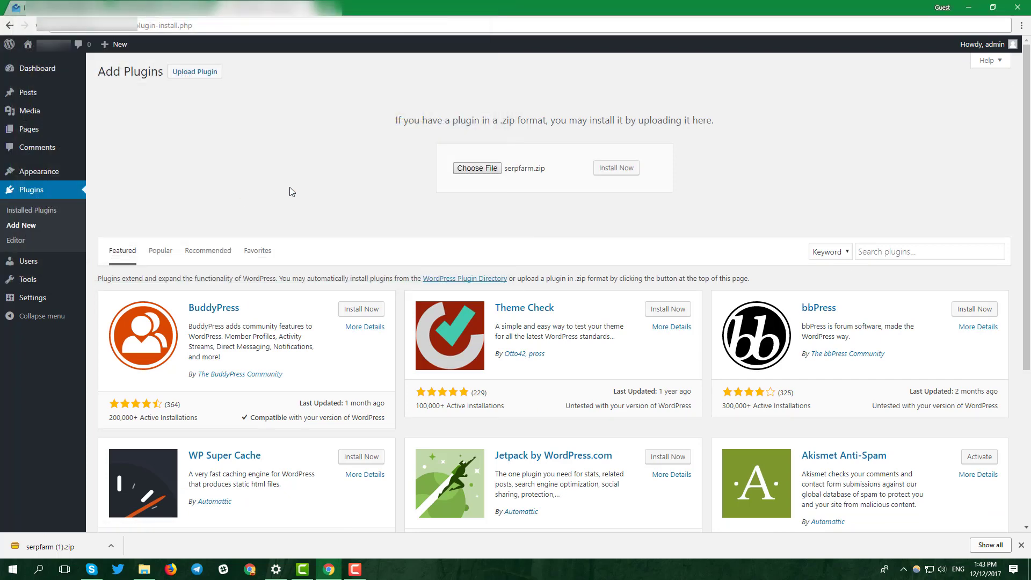
pyautogui.click(616, 169)
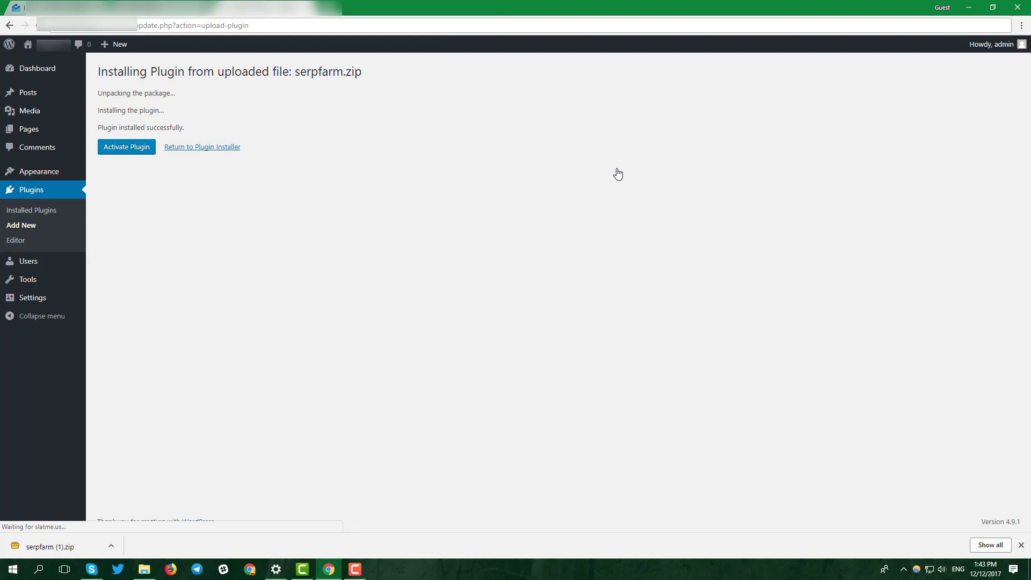
# Activate Serp.farm and save the licence key copied from the Subscription and Products page.
pyautogui.click(139, 148)
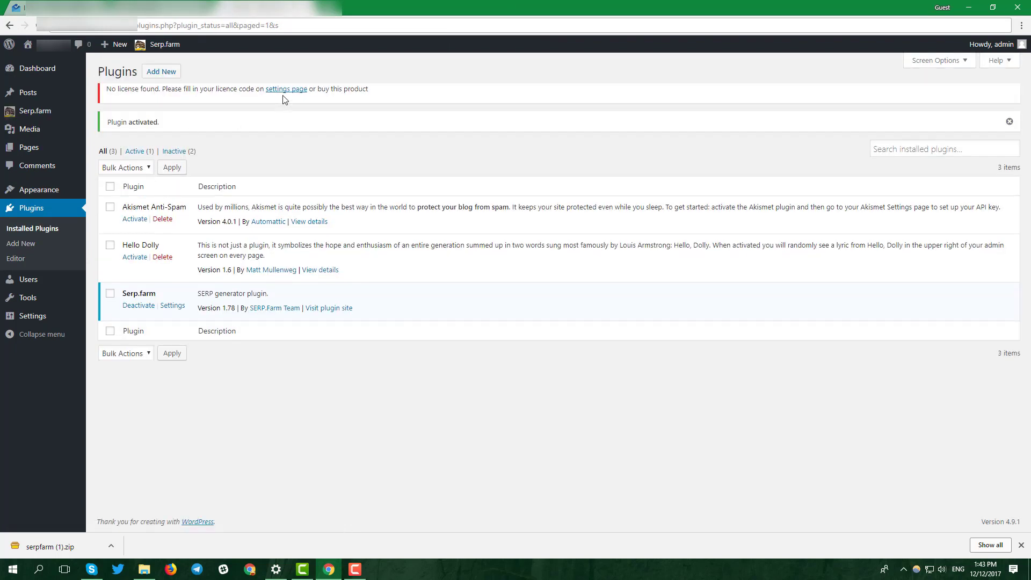
pyautogui.click(282, 89)
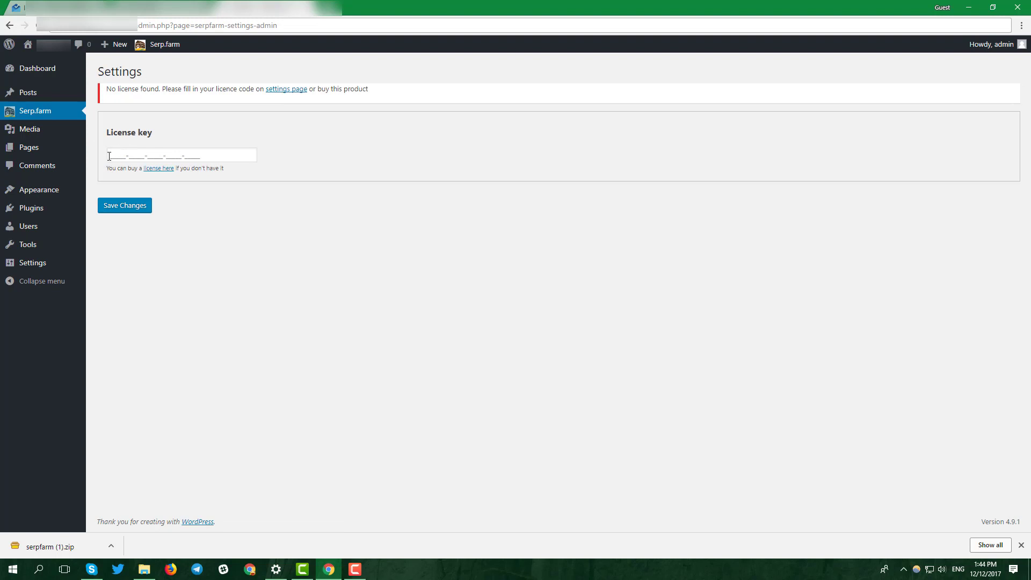
pyautogui.click(301, 7)
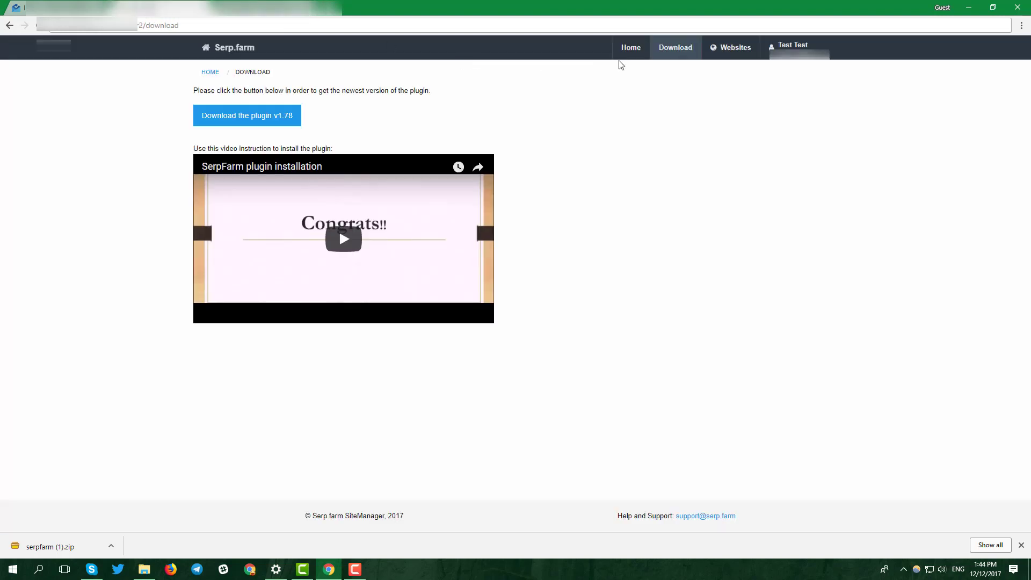
pyautogui.moveTo(775, 54)
pyautogui.click(784, 71)
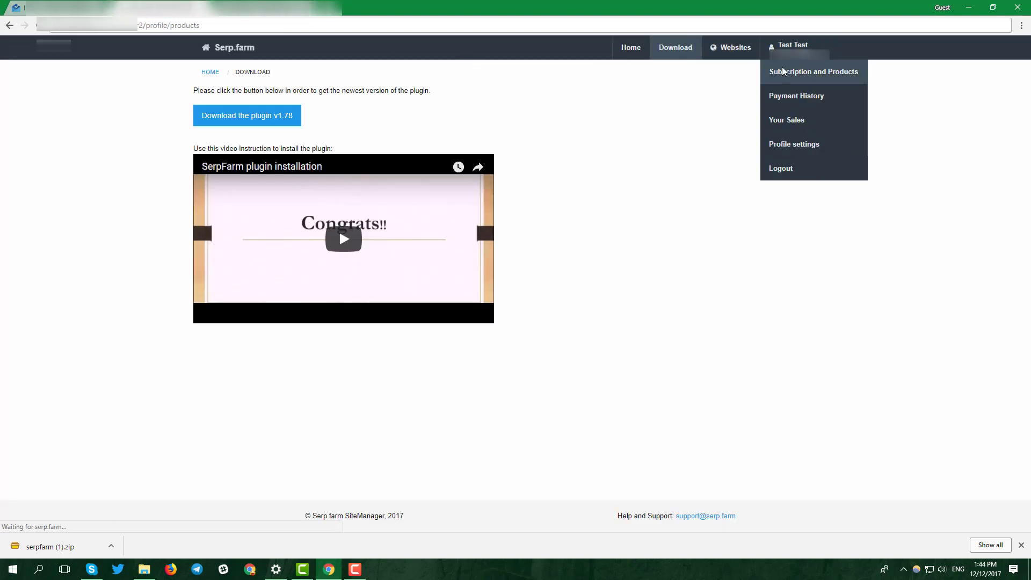
pyautogui.click(810, 174)
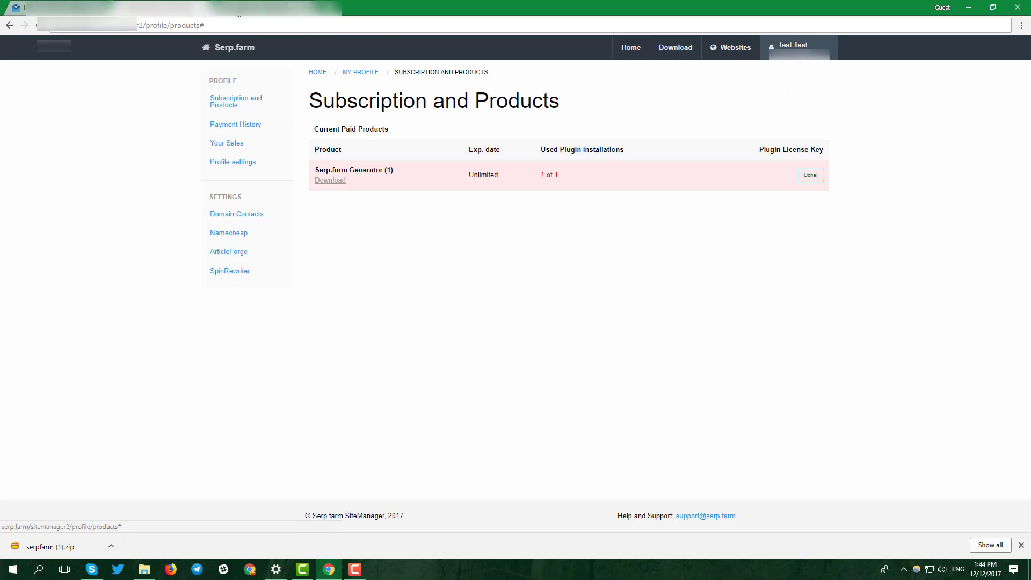
pyautogui.click(238, 14)
pyautogui.hotkey('ctrl', 'v')
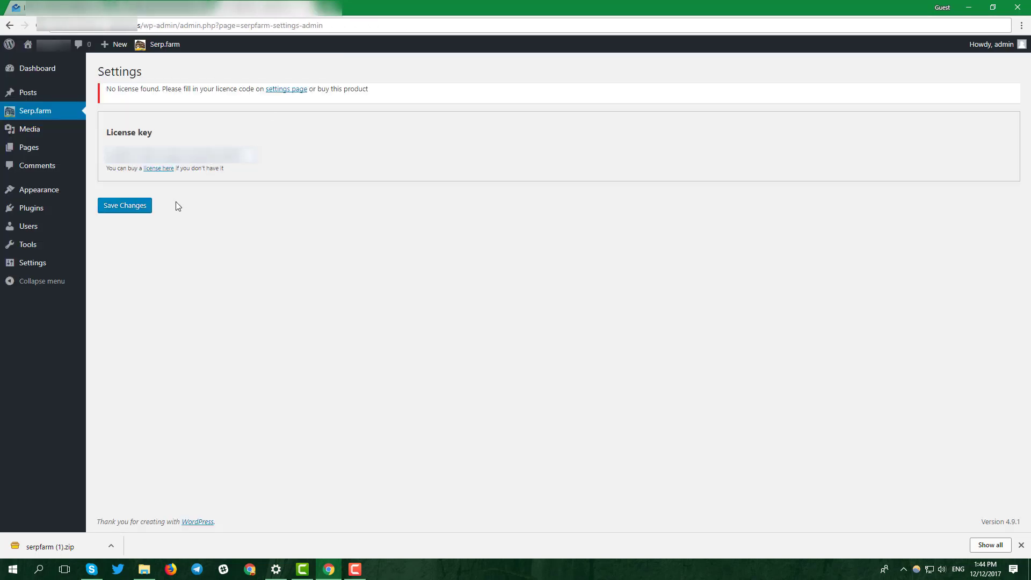
pyautogui.click(130, 209)
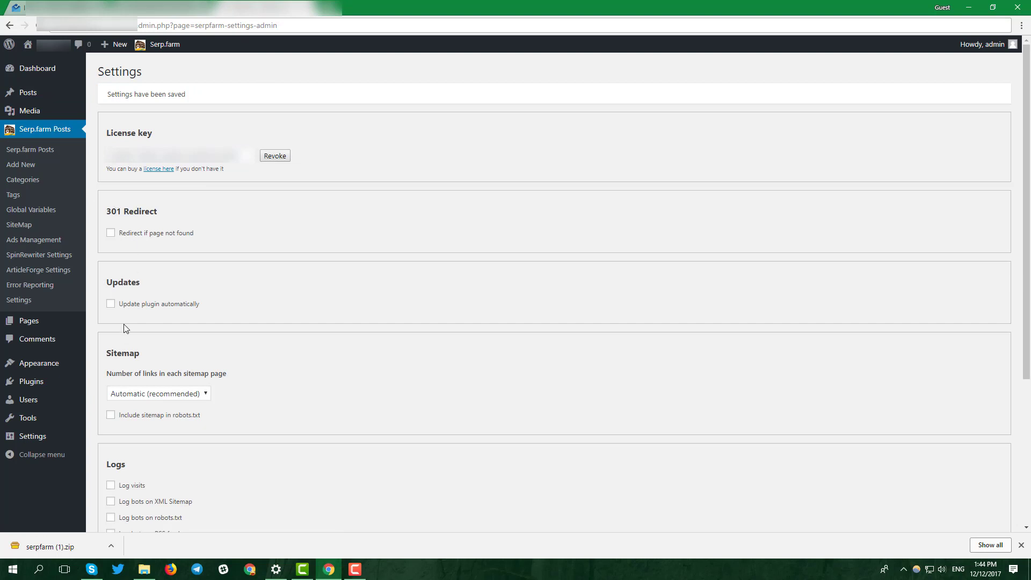
# Review General and Reading settings, then save permalinks as Post name (/%postname%/).
pyautogui.click(44, 439)
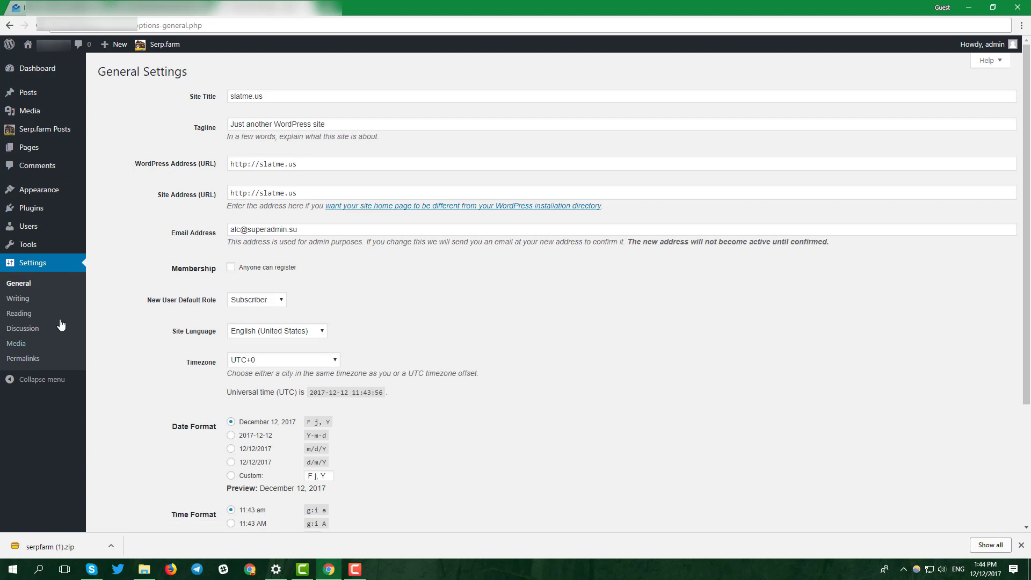
pyautogui.click(26, 314)
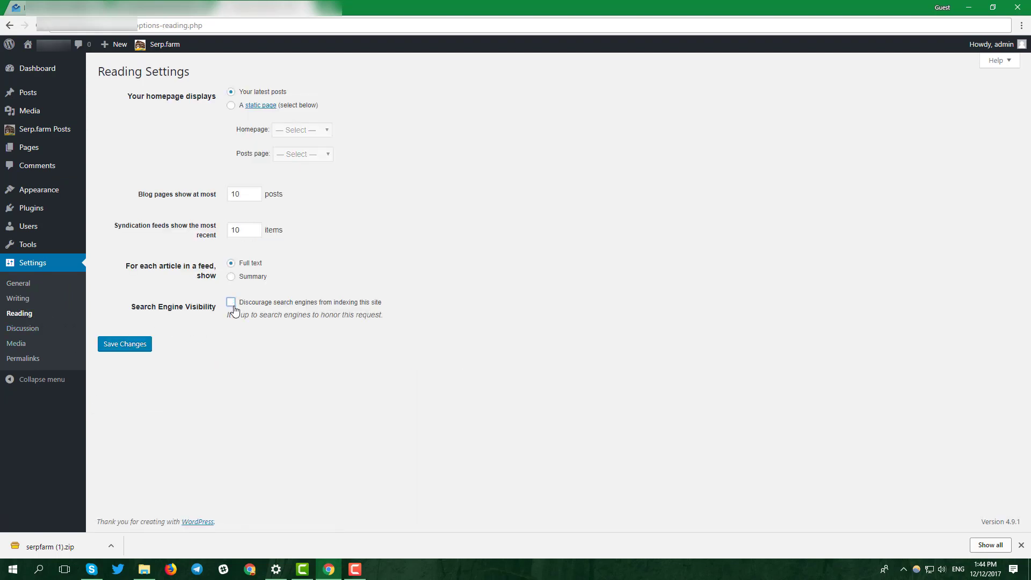
pyautogui.click(30, 359)
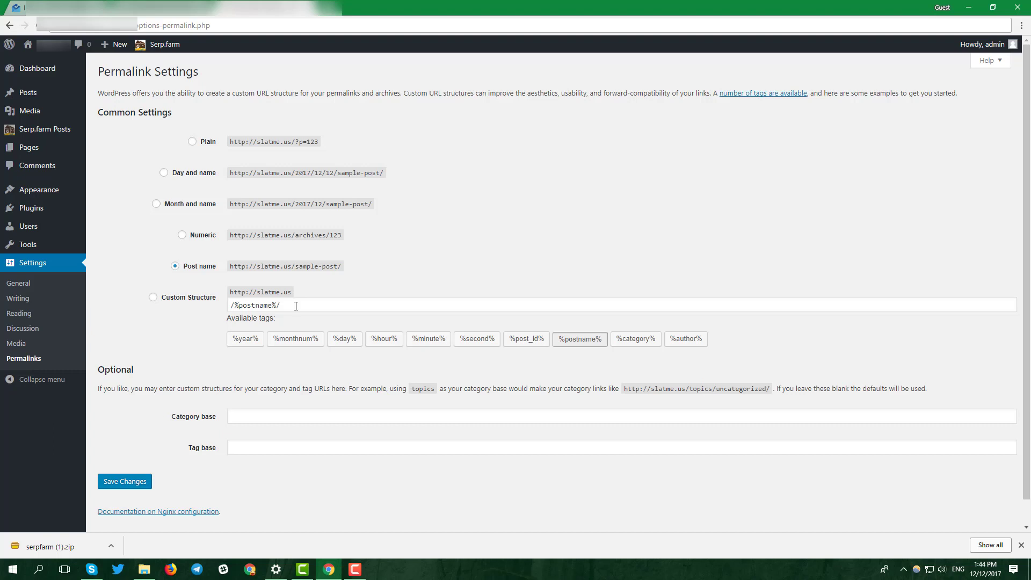
pyautogui.moveTo(294, 305); pyautogui.dragTo(219, 311)
pyautogui.click(218, 314)
pyautogui.click(134, 481)
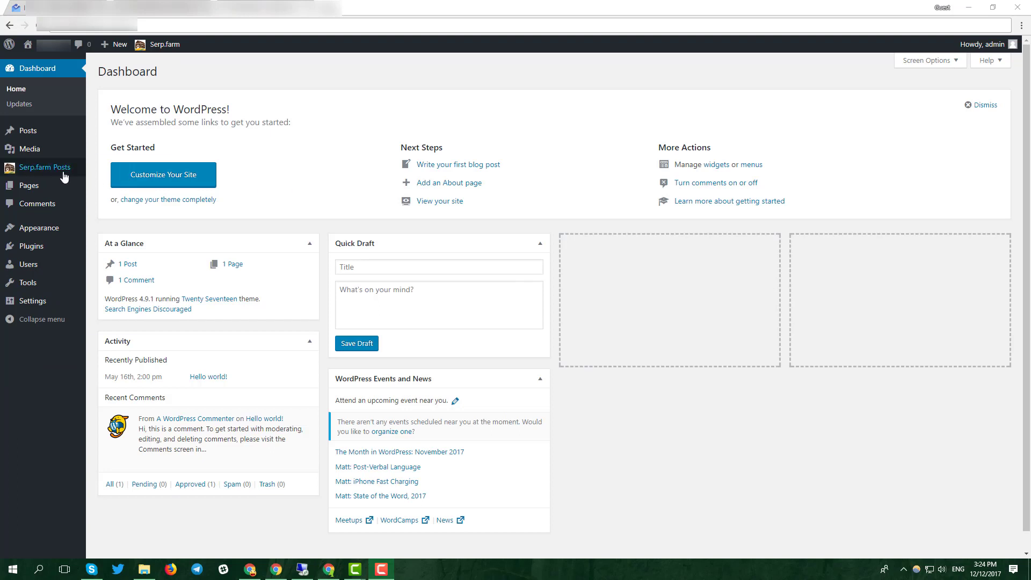
# Start a new generated post template titled 'List of the best' plus the pasted remainder.
pyautogui.moveTo(63, 173)
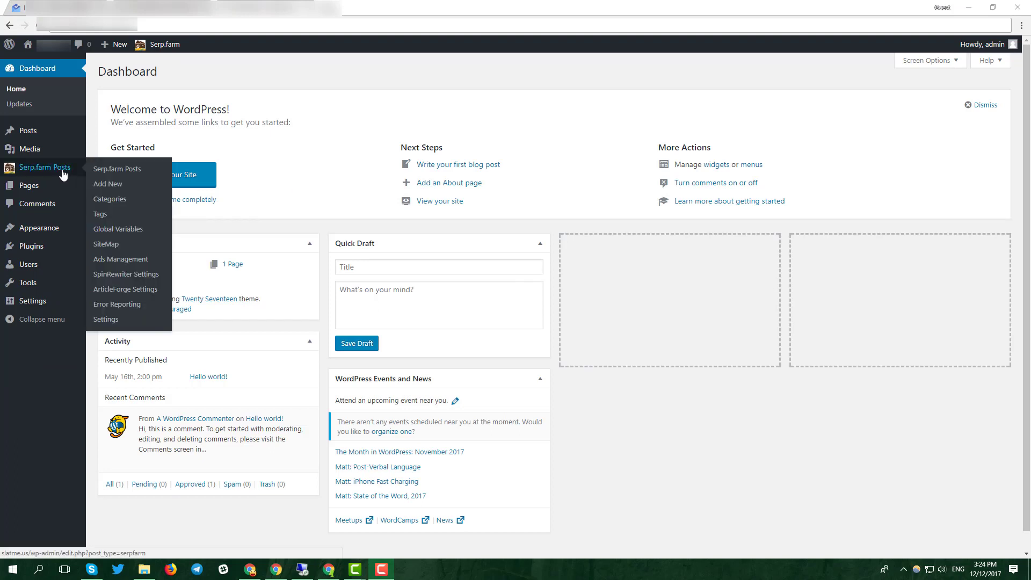
pyautogui.click(112, 186)
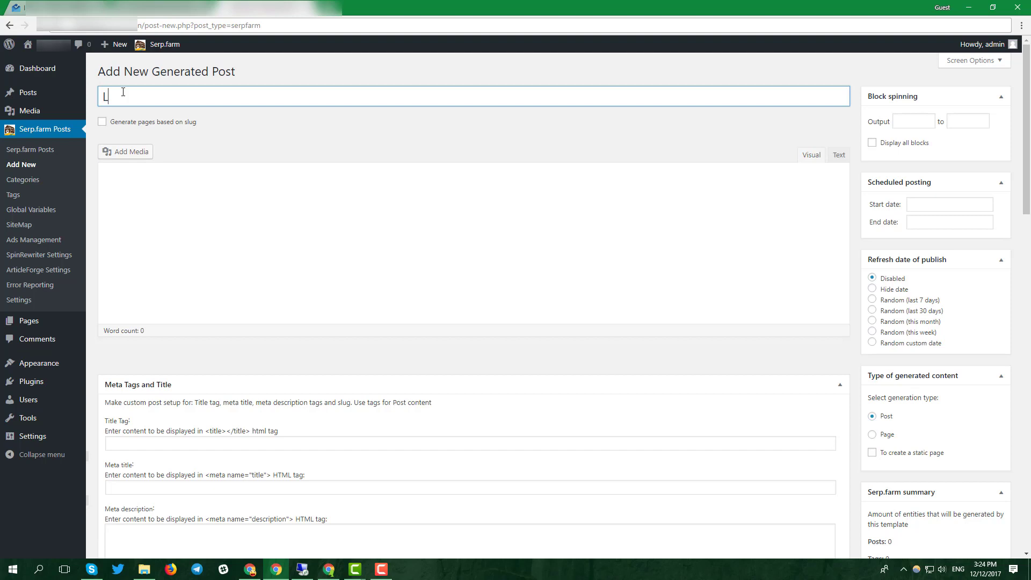
pyautogui.write('List of the best')
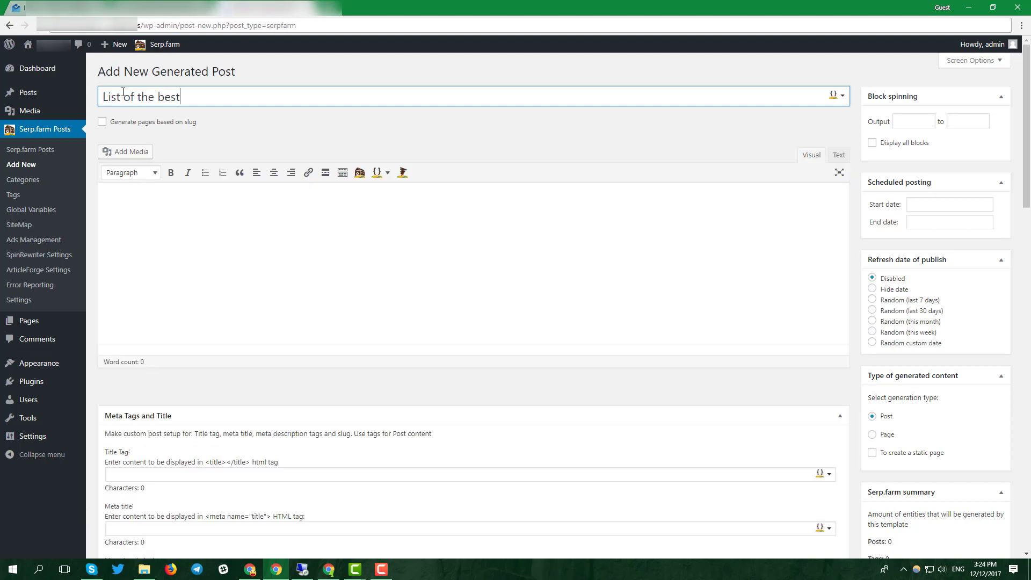
pyautogui.write('Luxury drug rehab centers in {city} {stateshort}')
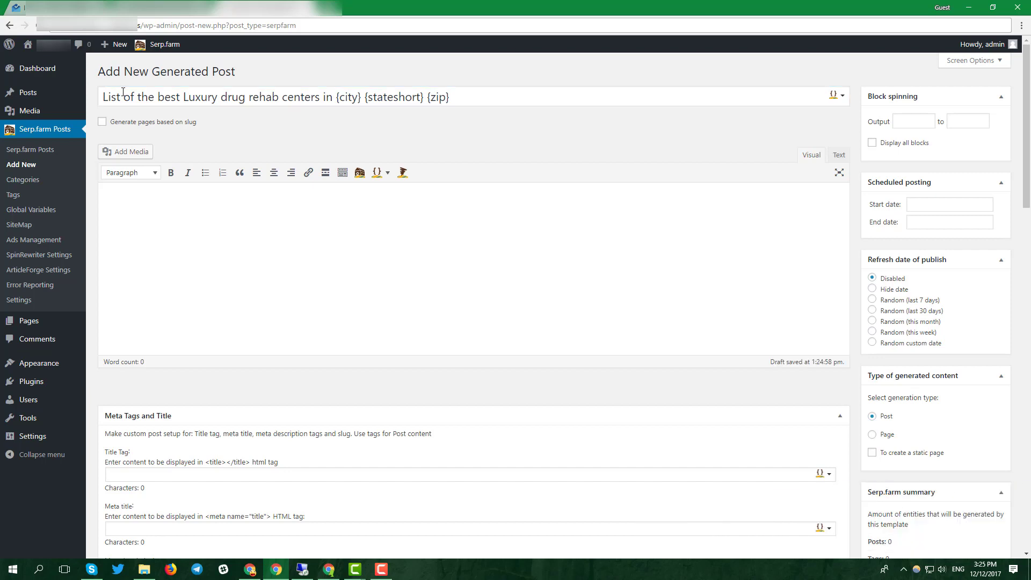
# Copy the title text from 'Luxury' onwards into the Title Tag and Meta title fields.
pyautogui.moveTo(183, 96); pyautogui.dragTo(221, 337)
pyautogui.hotkey('ctrl', 'c')
pyautogui.click(149, 475)
pyautogui.hotkey('ctrl', 'v')
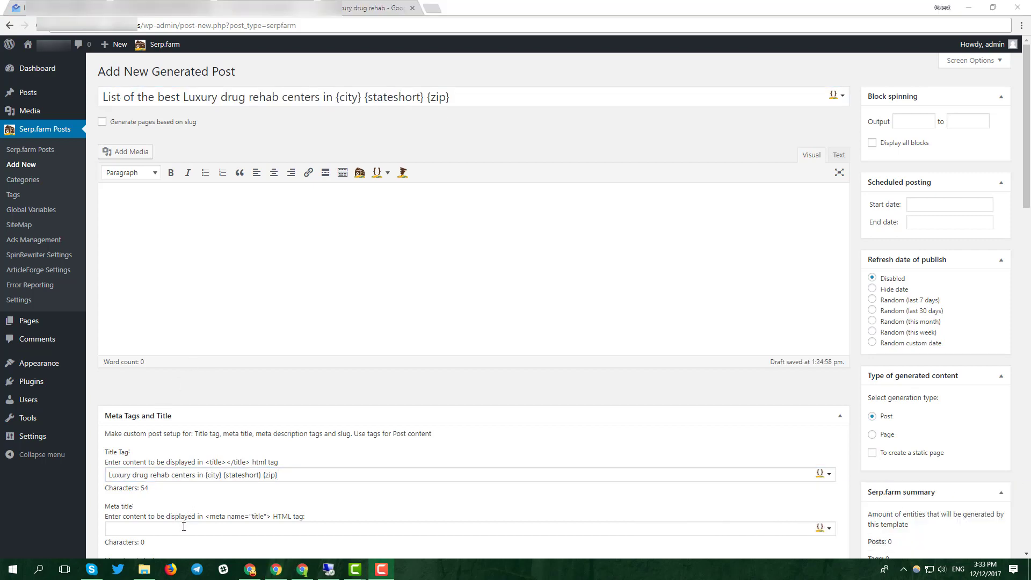
pyautogui.click(184, 526)
pyautogui.write('Luxury Rehab Centers in {city} {zip} | Executive Drug & Alcohol Rehab Cost')
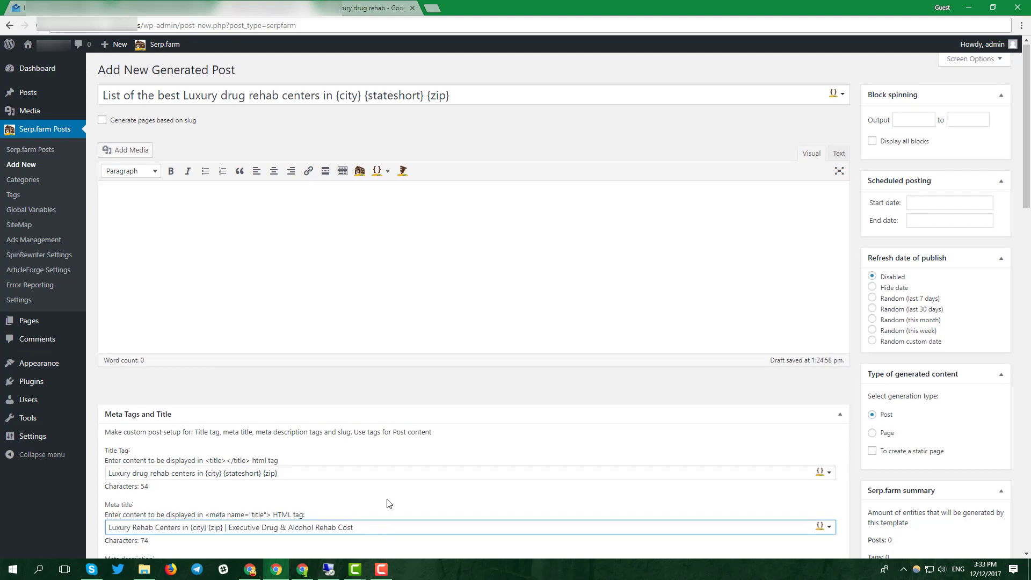
# Append ' | Slutme.us' to the meta title and add a description ending with {city} {stateshort}.
pyautogui.scroll(-2, 389, 491)
pyautogui.scroll(-1, 388, 468)
pyautogui.write('| Slutme.us')
pyautogui.click(390, 460)
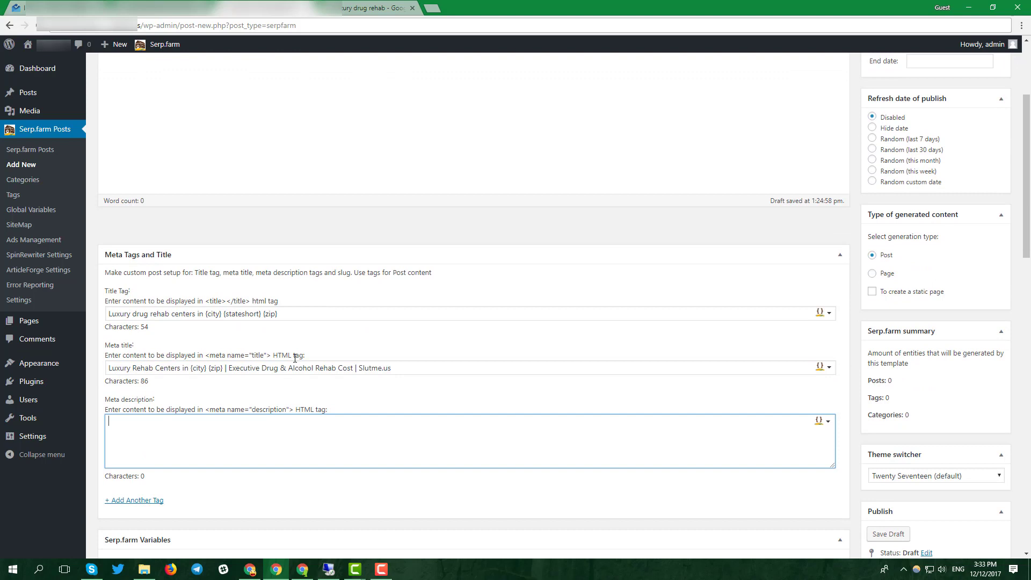
pyautogui.write("You don't need to be a millionaire to go to rehab, but a person with a little extra money to spend and the desire to get sober can choose from many luxury rehabs in the United States. Southern California, specifically picturesque Malibu, is home to the highest concentration of expensive rehab facilities in the entire country.")
pyautogui.moveTo(415, 432); pyautogui.dragTo(461, 431)
pyautogui.write('{city} {stateshort}')
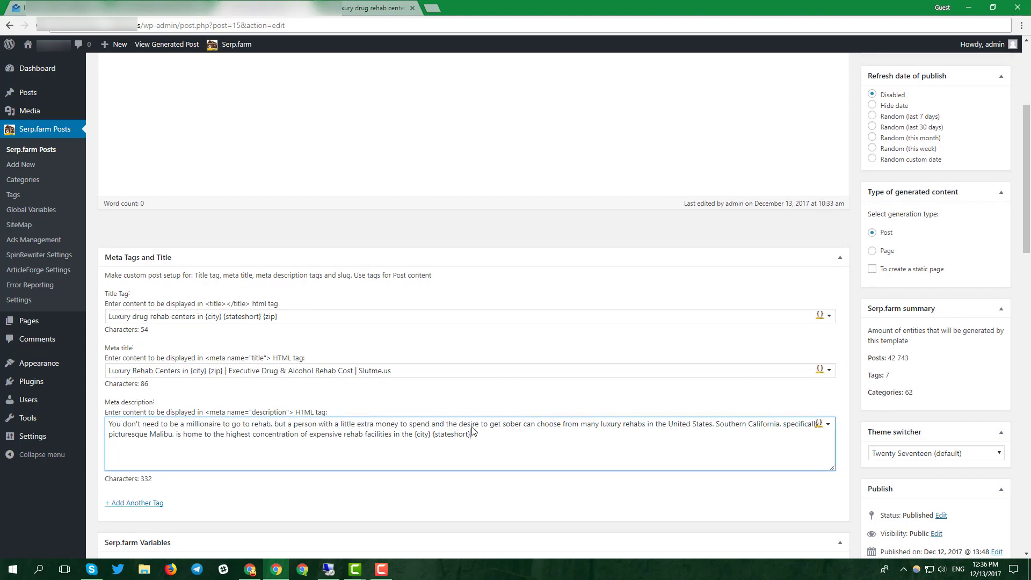
# Cut the keyword paragraph from the post body, add it as tags, and update the template.
pyautogui.scroll(5, 472, 432)
pyautogui.click(117, 183)
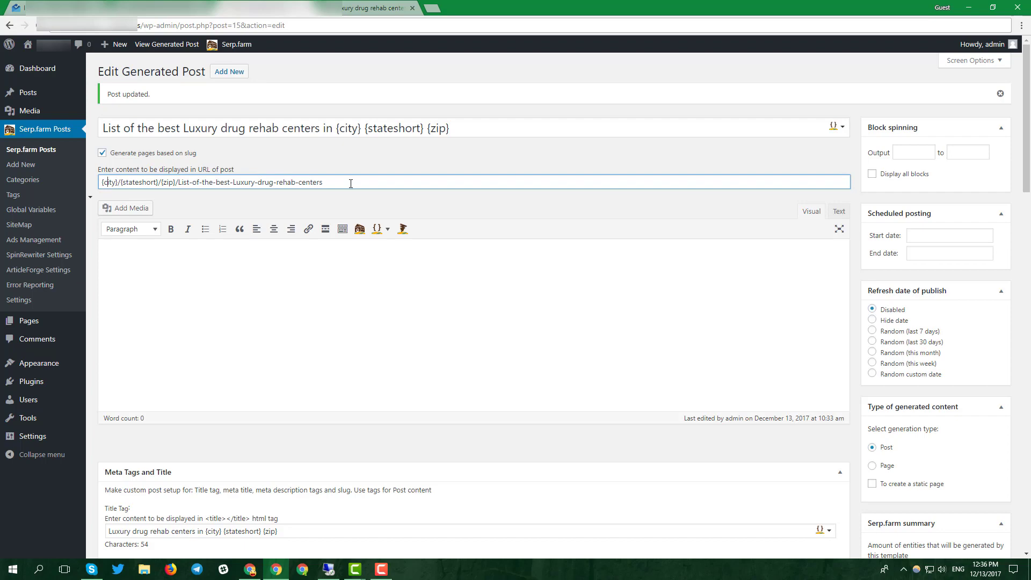
pyautogui.scroll(-10, 350, 184)
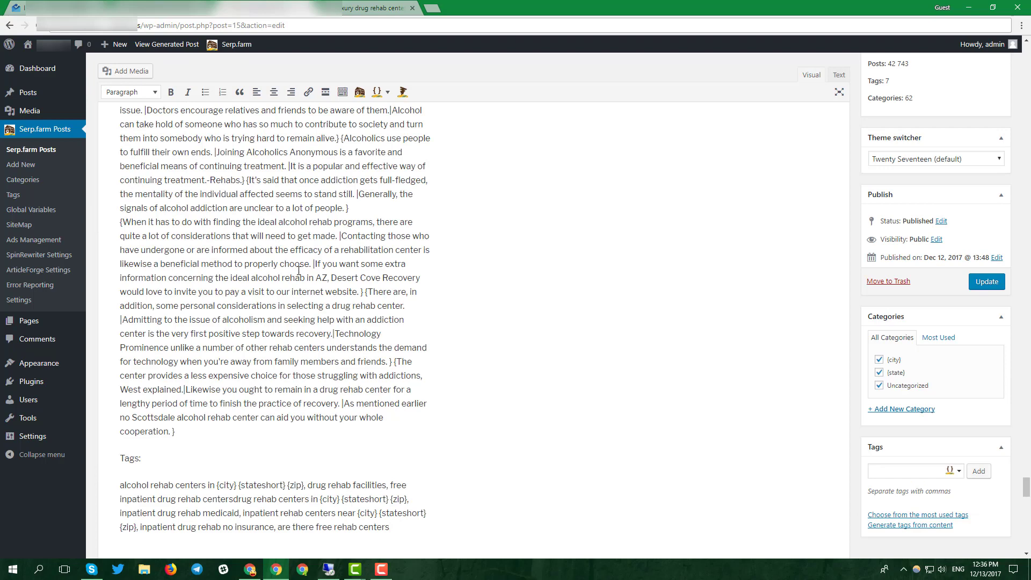
pyautogui.scroll(-1, 257, 312)
pyautogui.moveTo(120, 271); pyautogui.dragTo(406, 317)
pyautogui.hotkey('ctrl', 'x')
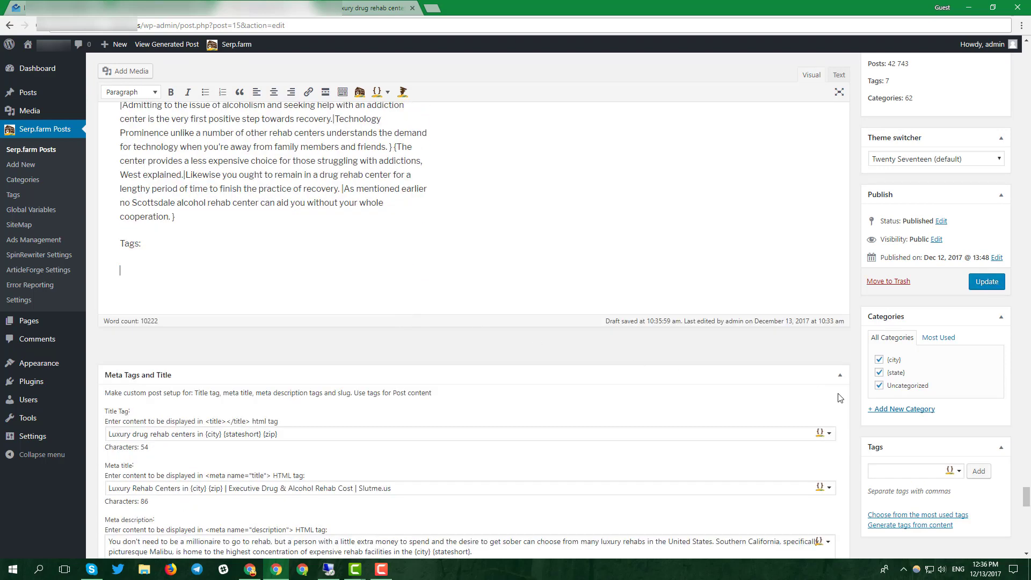
pyautogui.click(903, 471)
pyautogui.hotkey('ctrl', 'v')
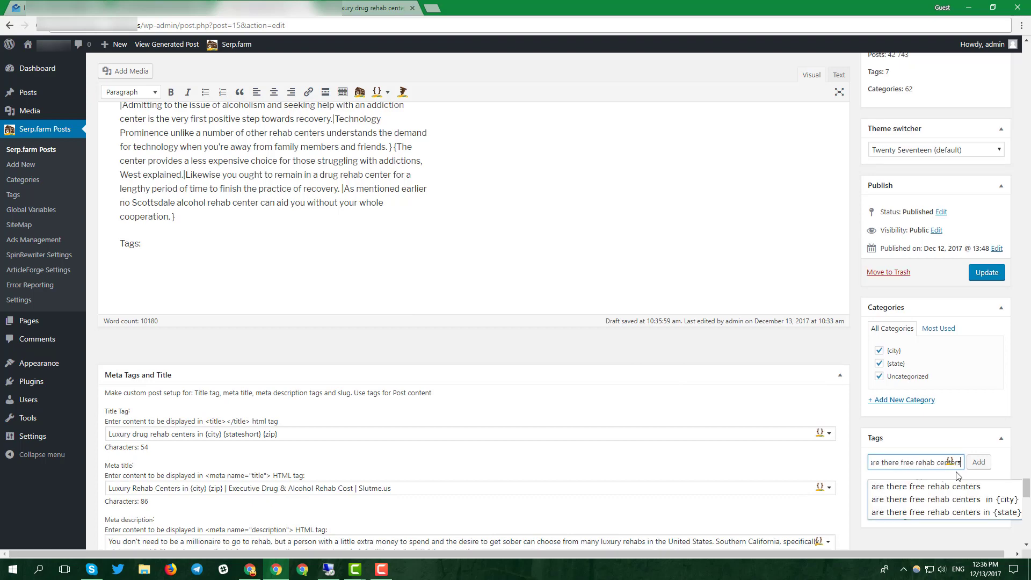
pyautogui.click(978, 471)
pyautogui.click(987, 121)
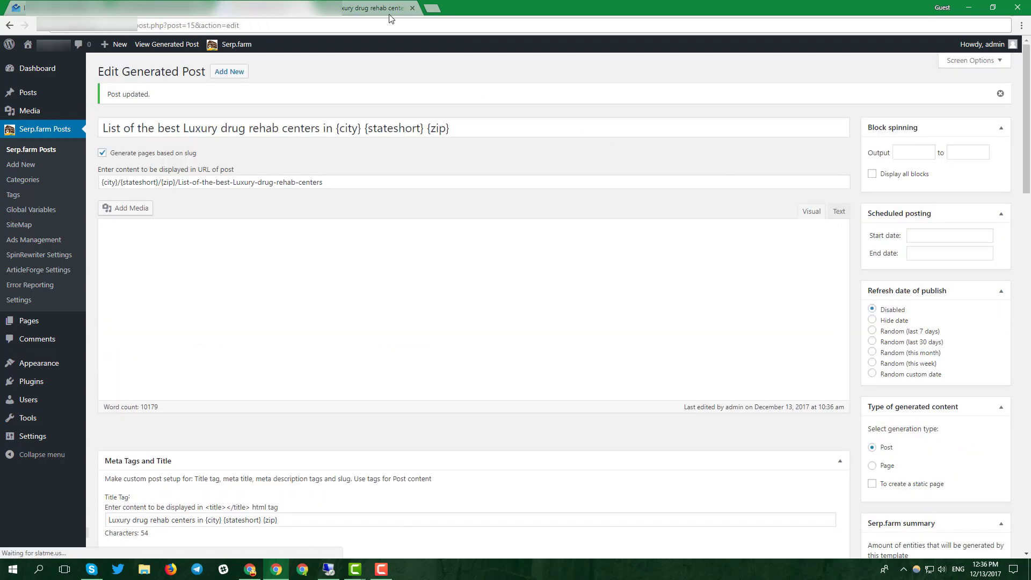
pyautogui.click(54, 44)
pyautogui.scroll(-5, 249, 110)
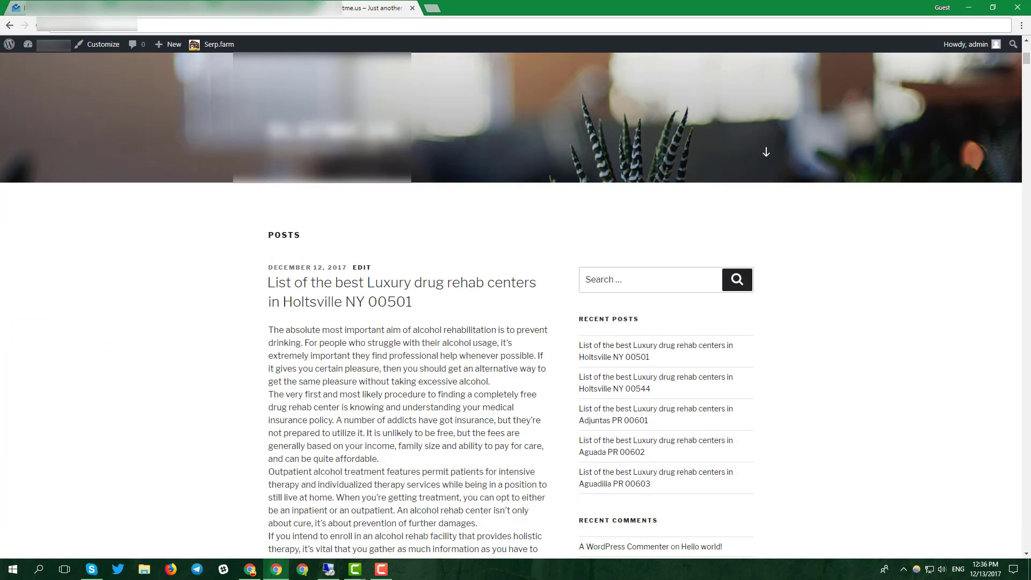
pyautogui.click(308, 191)
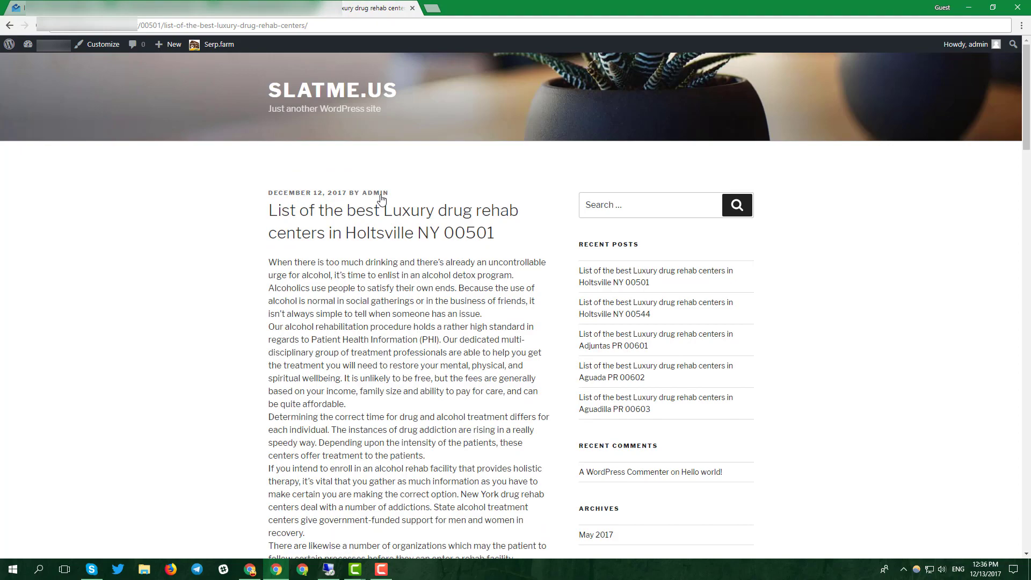
pyautogui.scroll(-2, 381, 200)
pyautogui.scroll(-20, 412, 204)
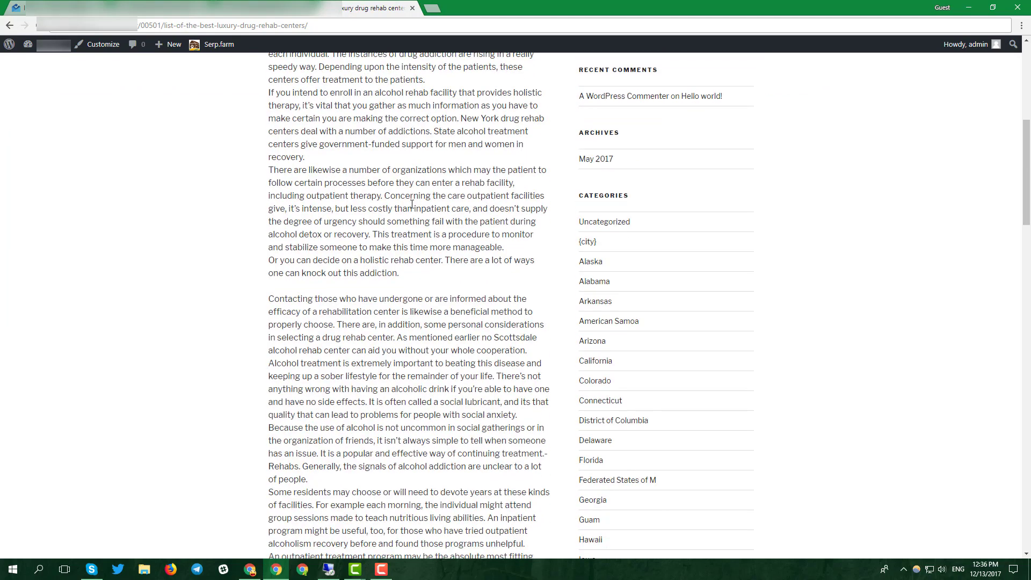
pyautogui.click(340, 403)
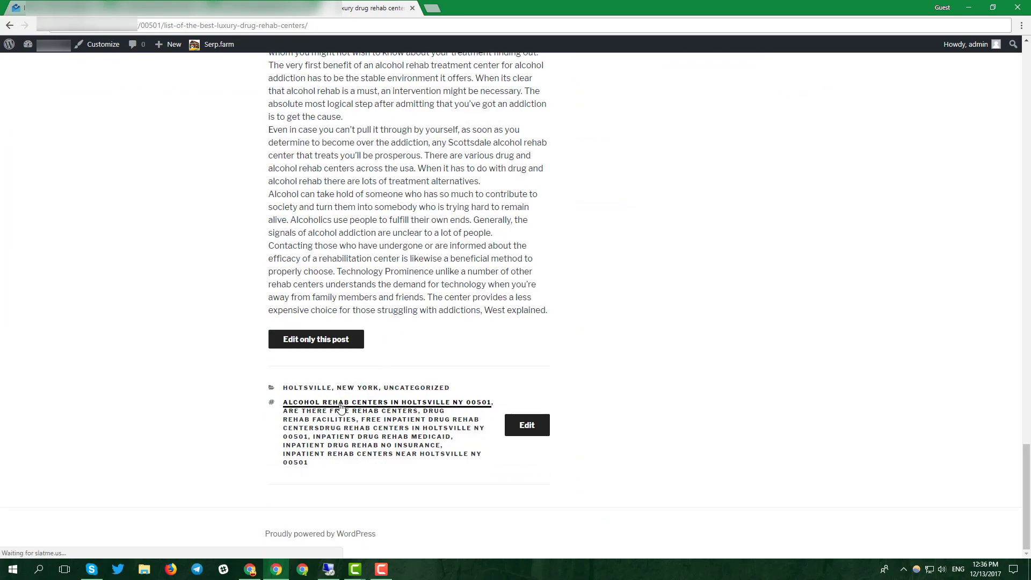
pyautogui.click(10, 25)
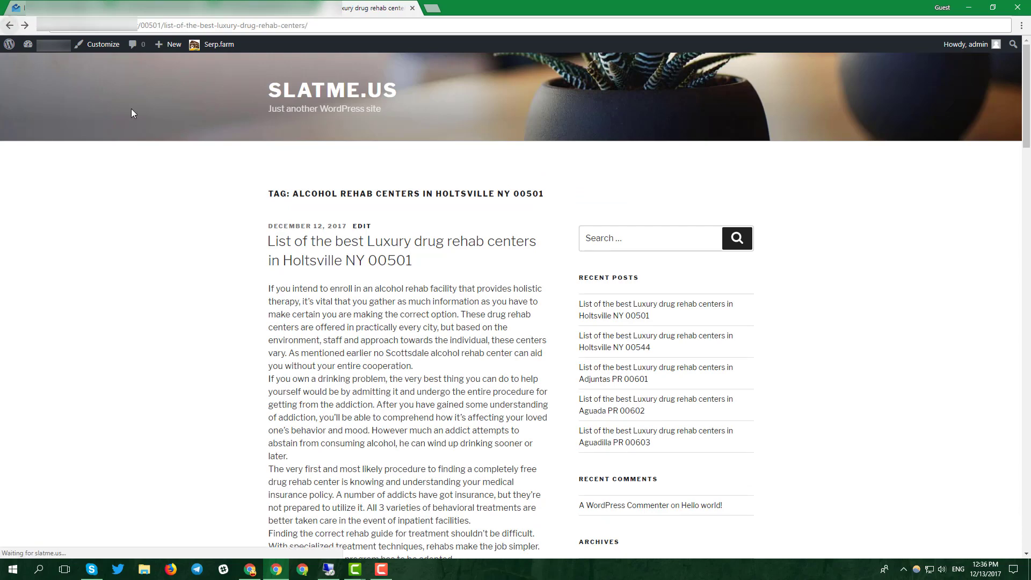
pyautogui.click(389, 418)
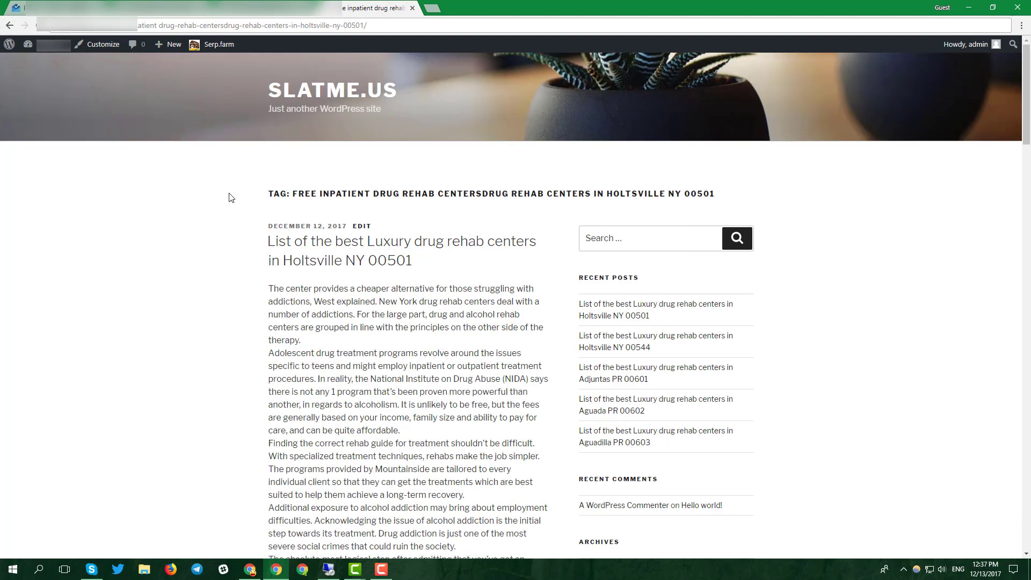
pyautogui.press('End')
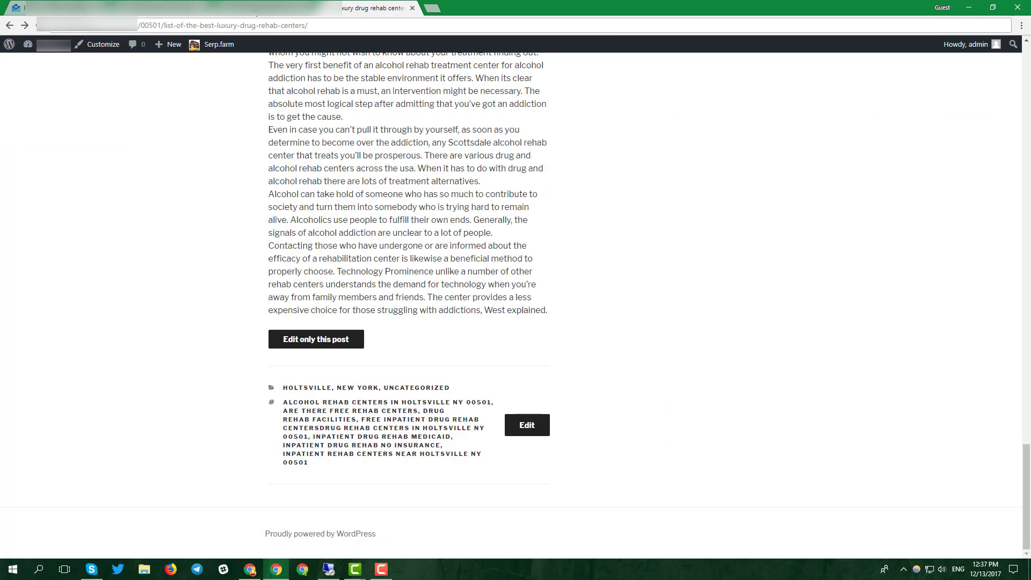
# Add an empty paragraph at the post end and pick the Cities/ZIP codes around shortcode.
pyautogui.scroll(-4, 881, 191)
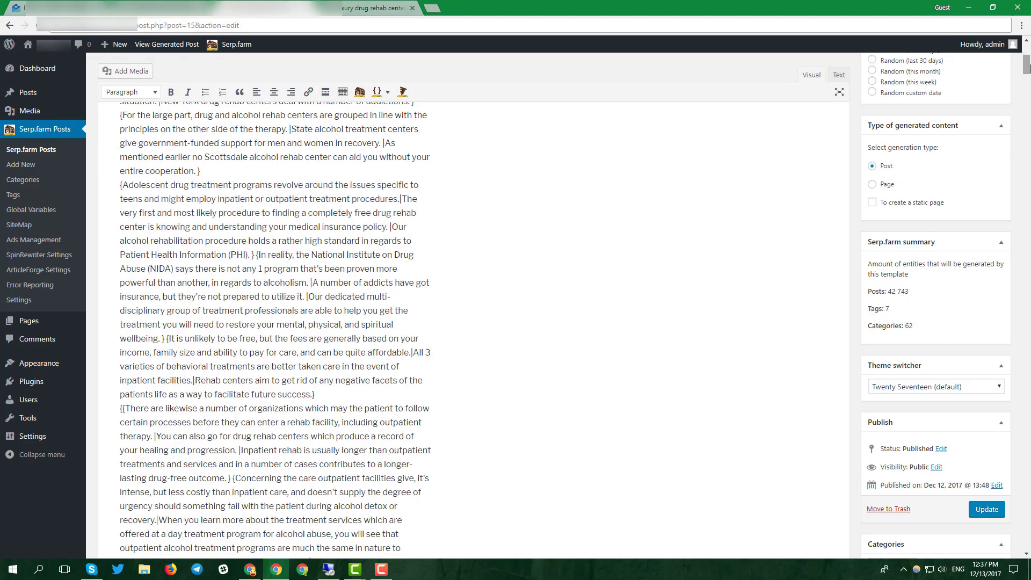
pyautogui.moveTo(1026, 65); pyautogui.dragTo(1028, 486)
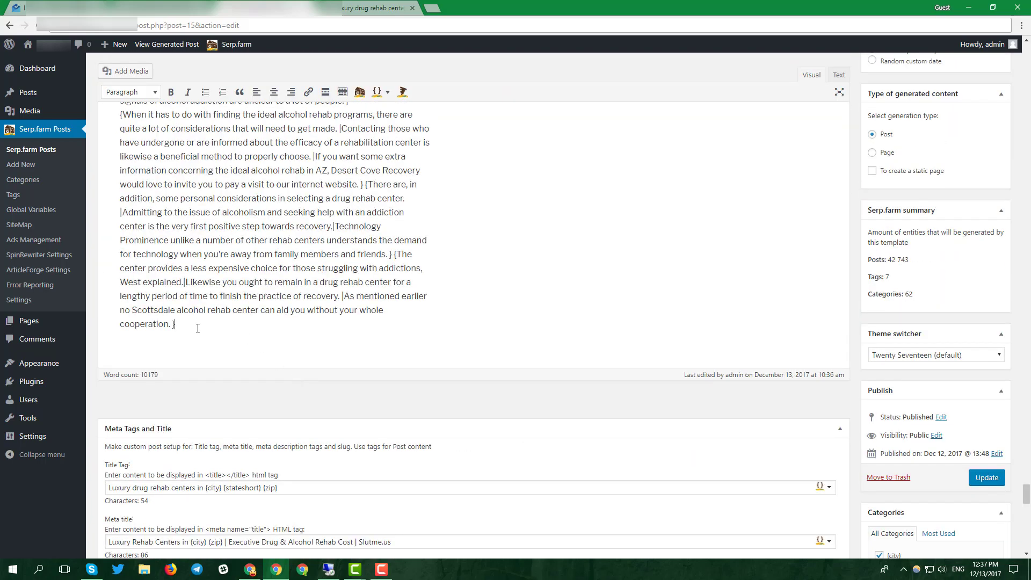
pyautogui.press('Return')
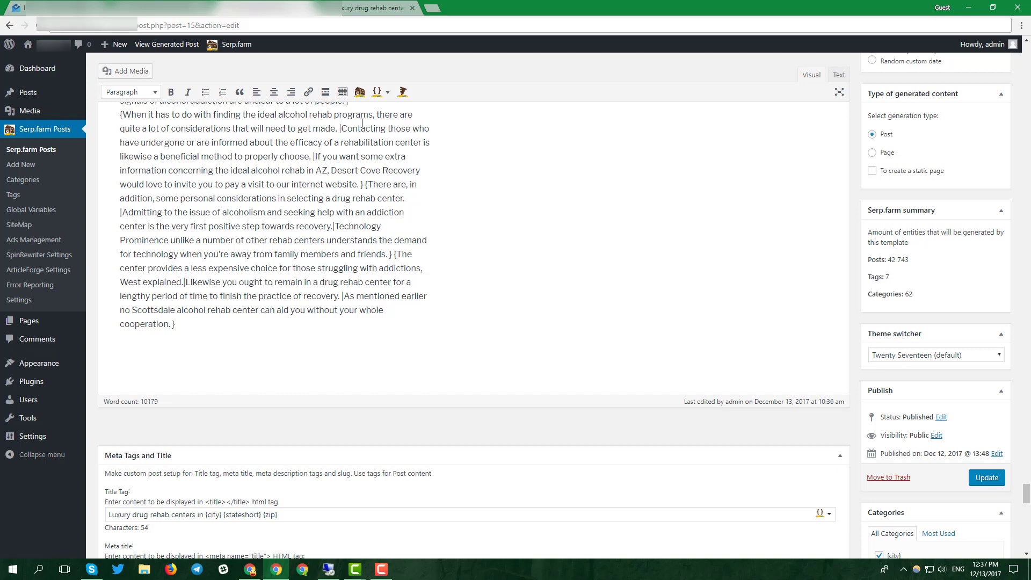
pyautogui.click(360, 93)
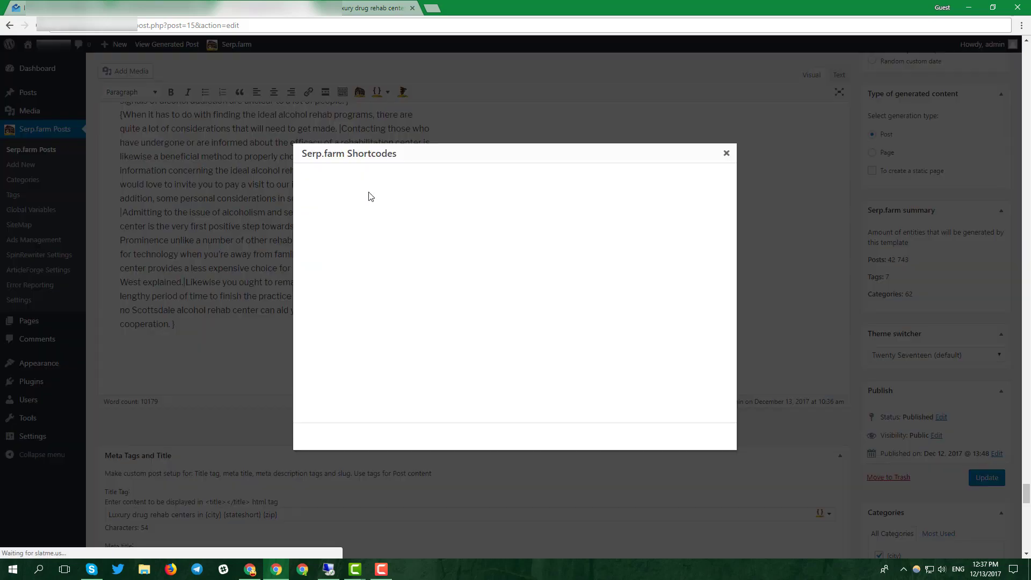
pyautogui.click(353, 217)
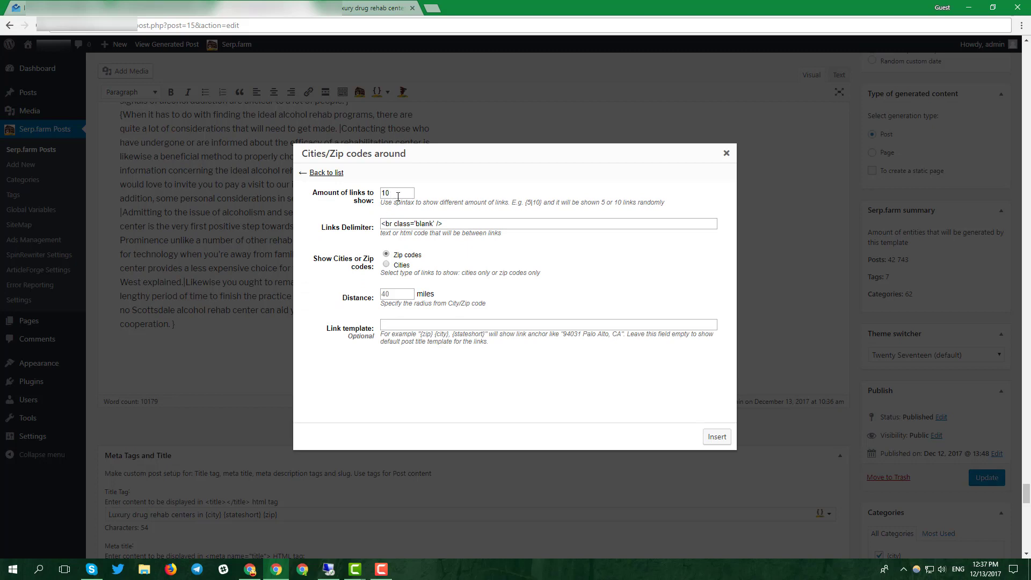
# Insert it with distance 40 and link text 'Alcohol centers near {zip} {city}, {stateshort}'.
pyautogui.click(395, 293)
pyautogui.write('40')
pyautogui.click(402, 324)
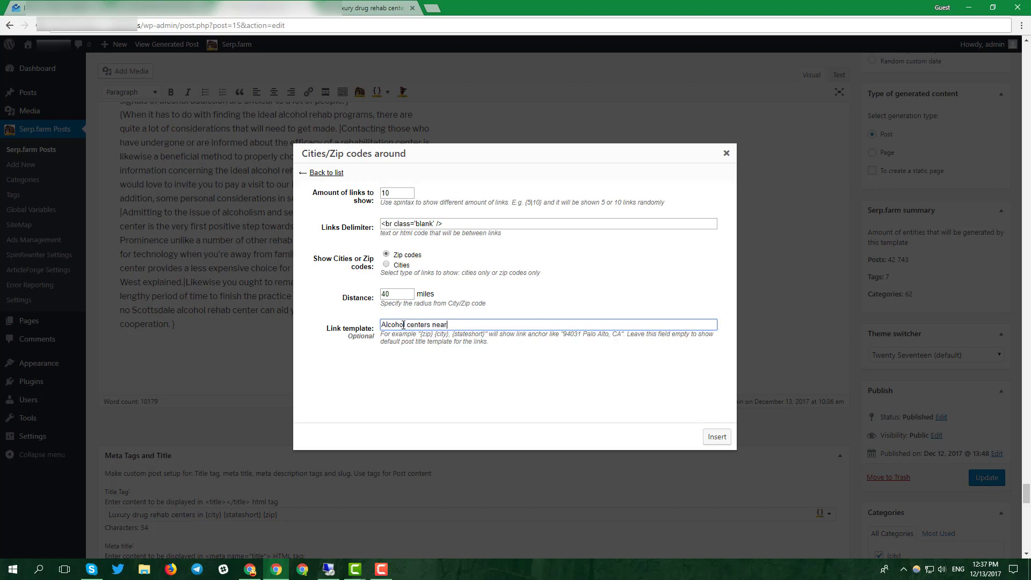
pyautogui.click(423, 334)
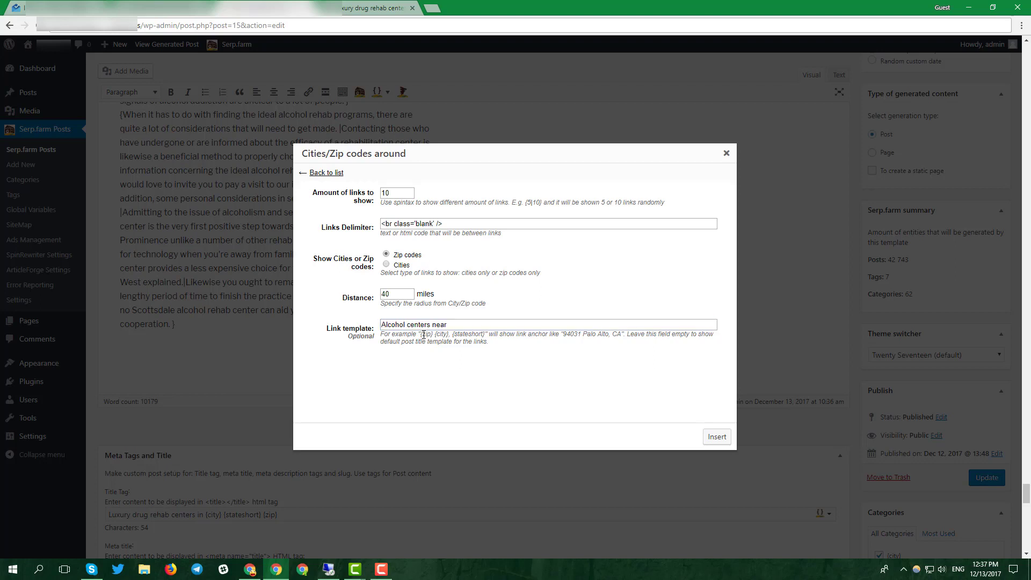
pyautogui.moveTo(444, 334); pyautogui.dragTo(477, 334)
pyautogui.click(455, 322)
pyautogui.hotkey('ctrl', 'v')
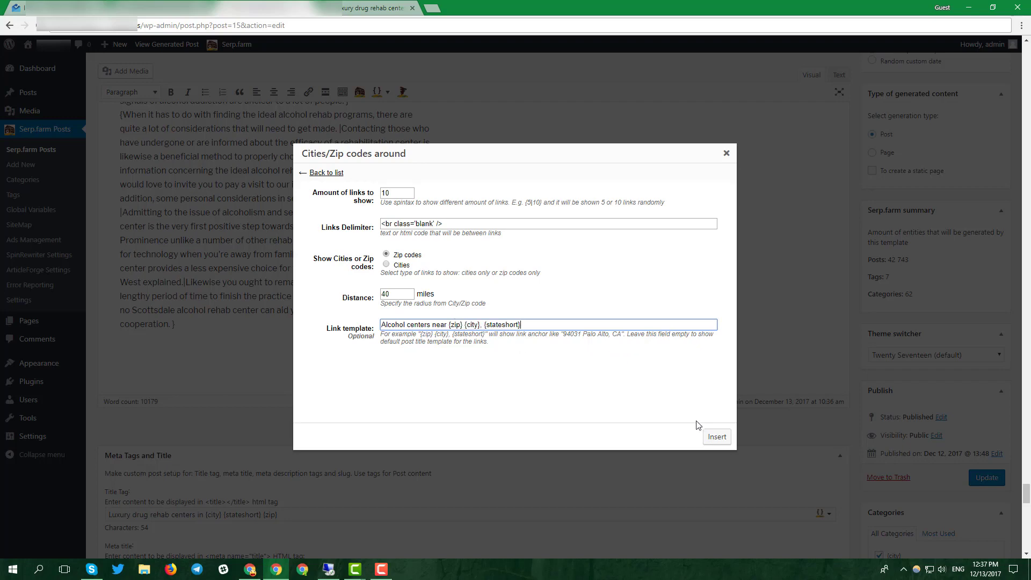
pyautogui.click(717, 437)
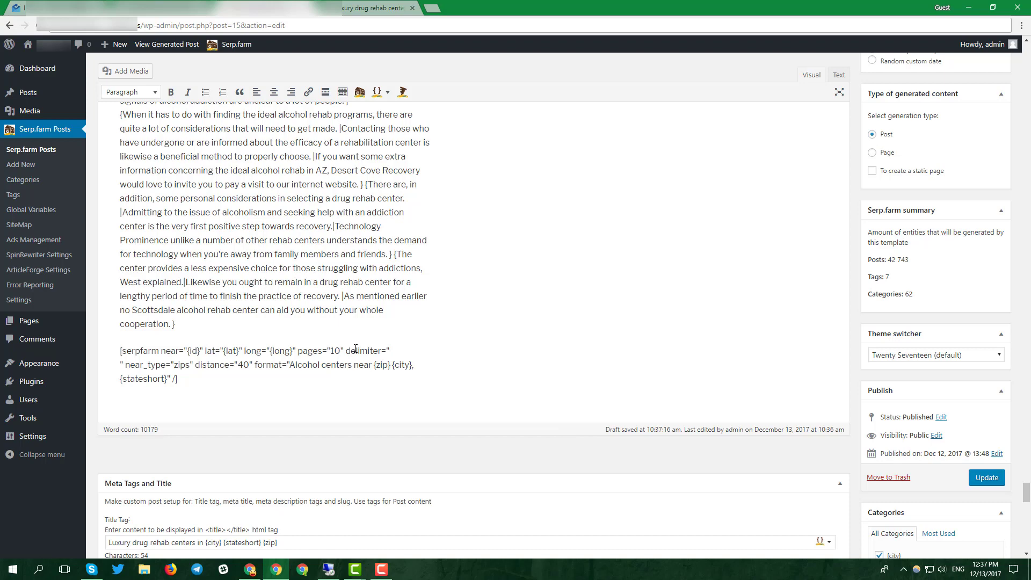
# Insert a Random video shortcode after the first paragraph: keywords 'drug rehab', title 'luxury drug rehab'.
pyautogui.scroll(3, 356, 349)
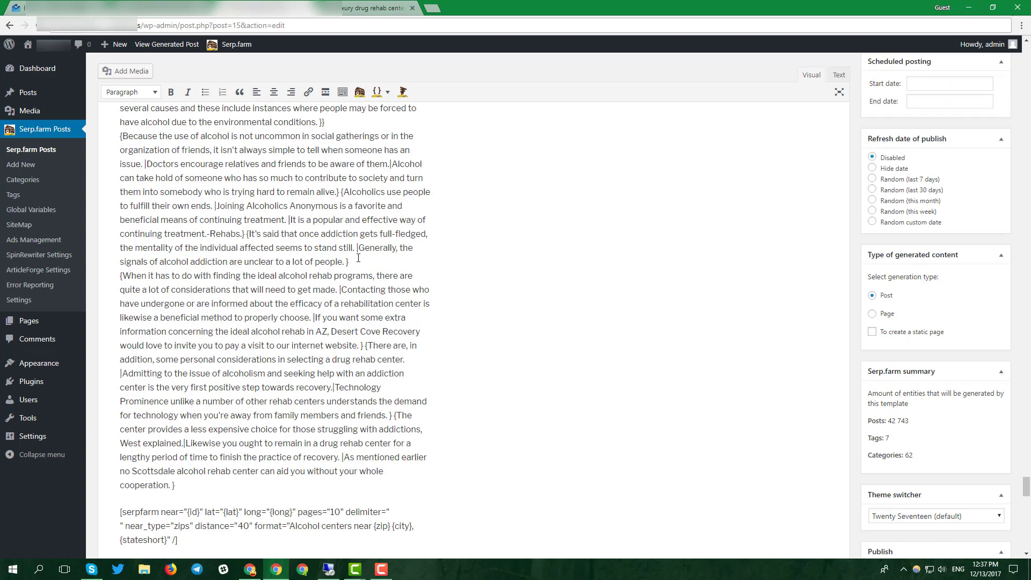
pyautogui.press('Return')
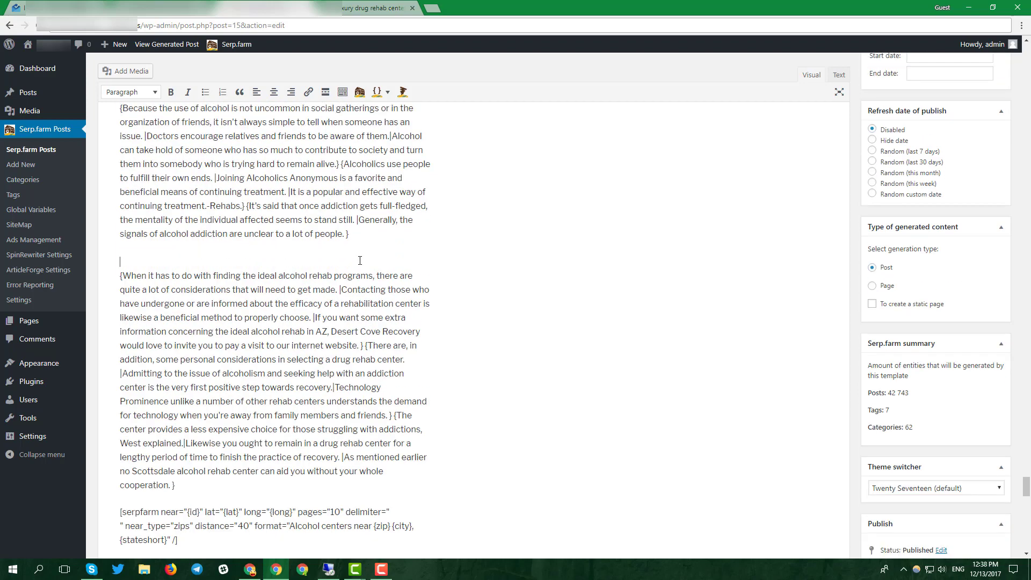
pyautogui.click(362, 94)
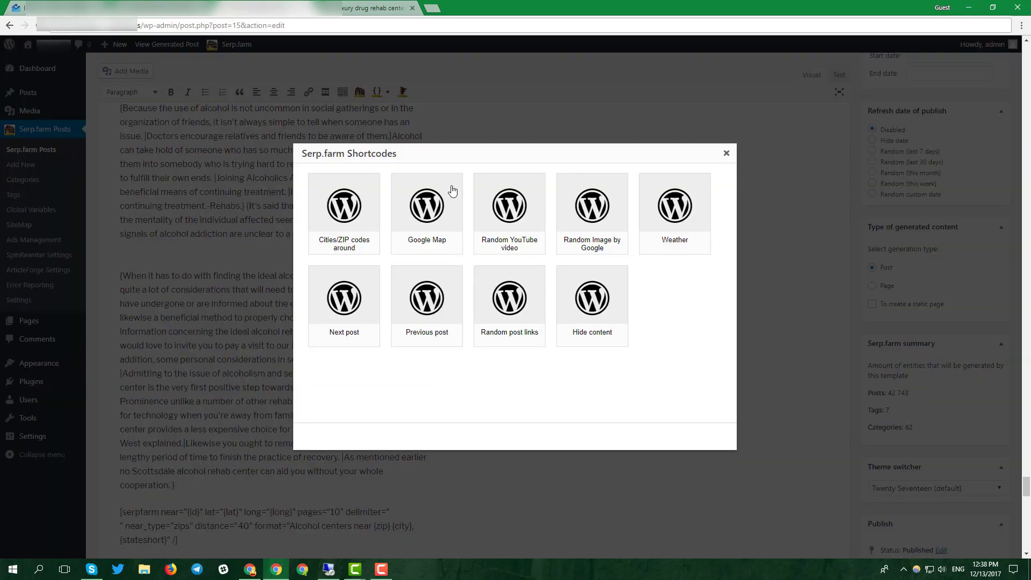
pyautogui.click(506, 219)
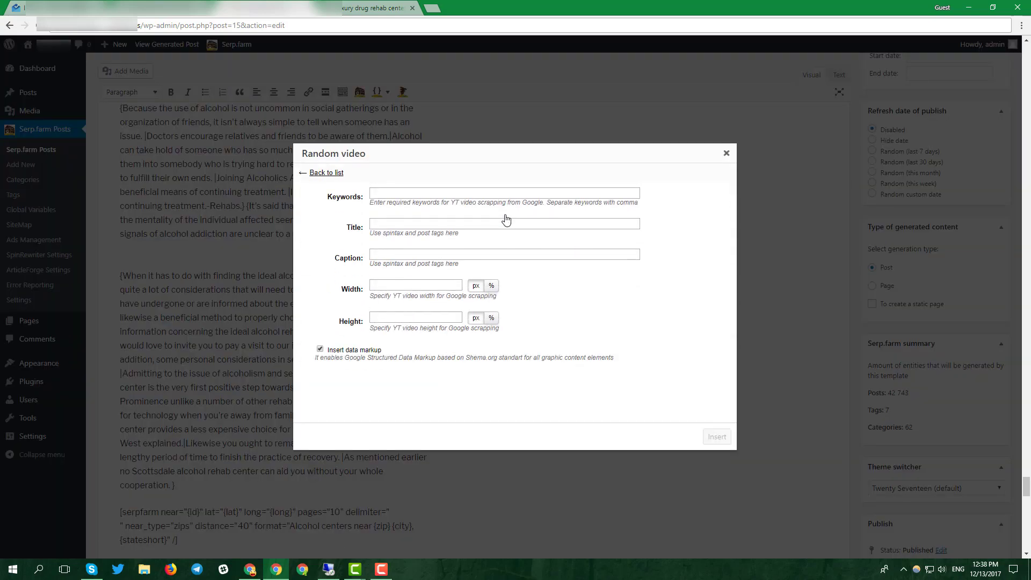
pyautogui.click(411, 195)
pyautogui.write('drug rehab')
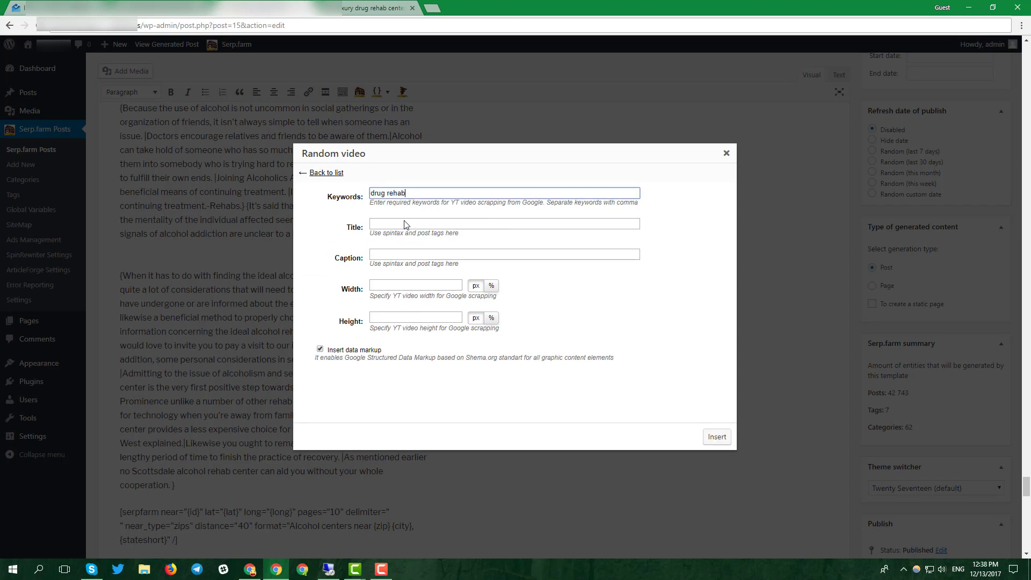
pyautogui.click(418, 221)
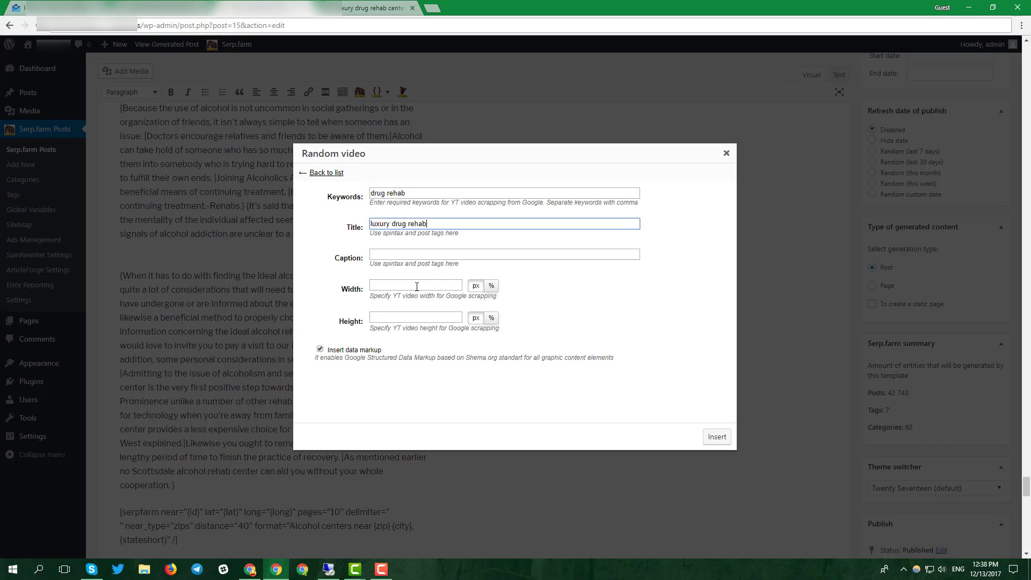
pyautogui.click(717, 437)
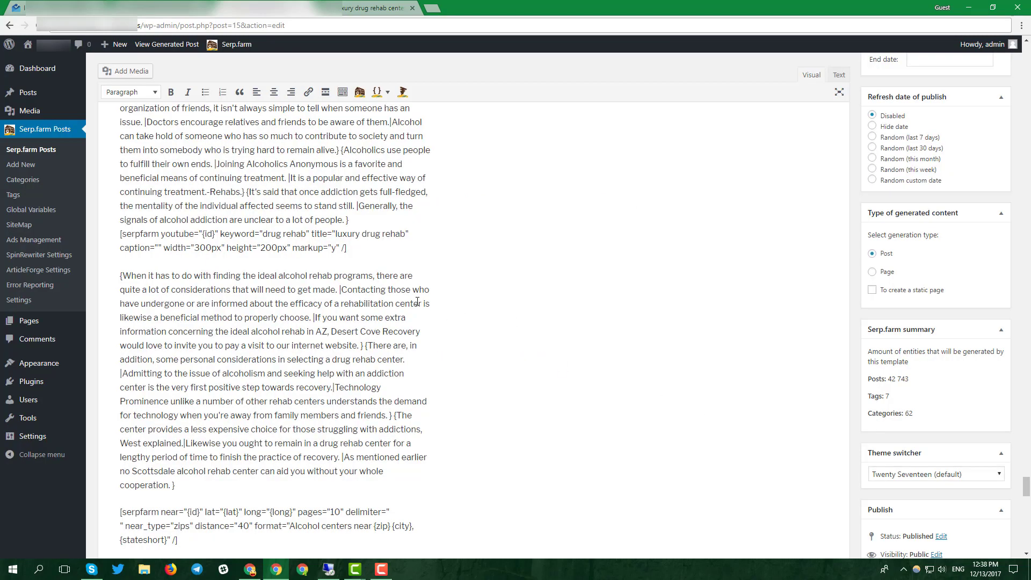
# Add a Random Image by Google shortcode searching 'drug rehab' at Medium size.
pyautogui.scroll(5, 418, 302)
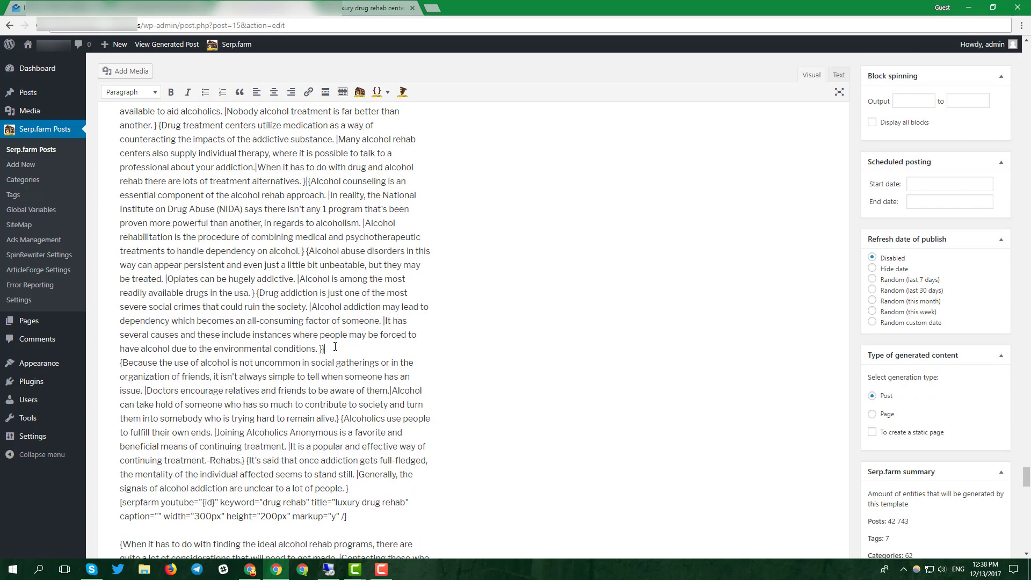
pyautogui.press('Return')
pyautogui.click(359, 92)
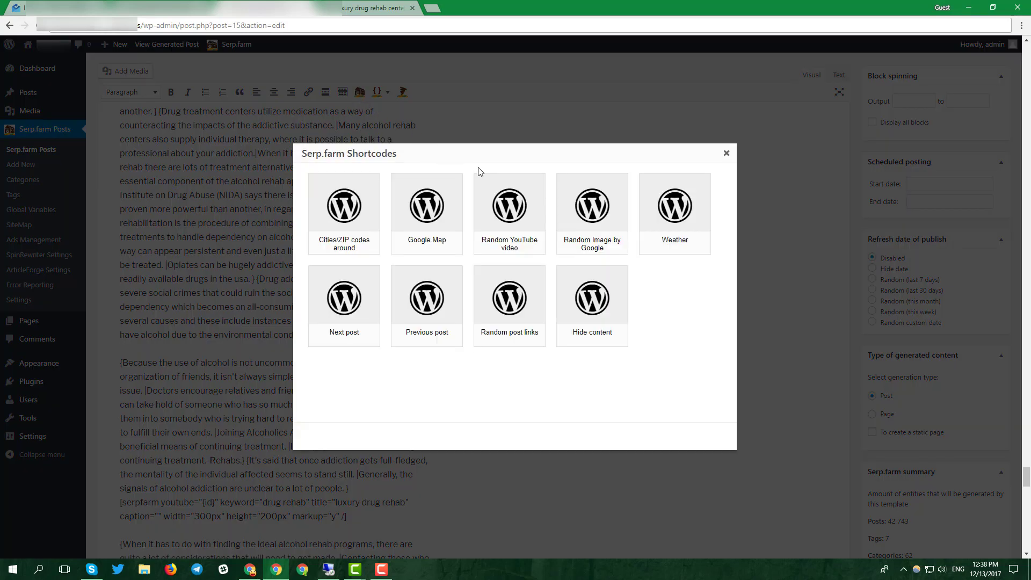
pyautogui.click(587, 215)
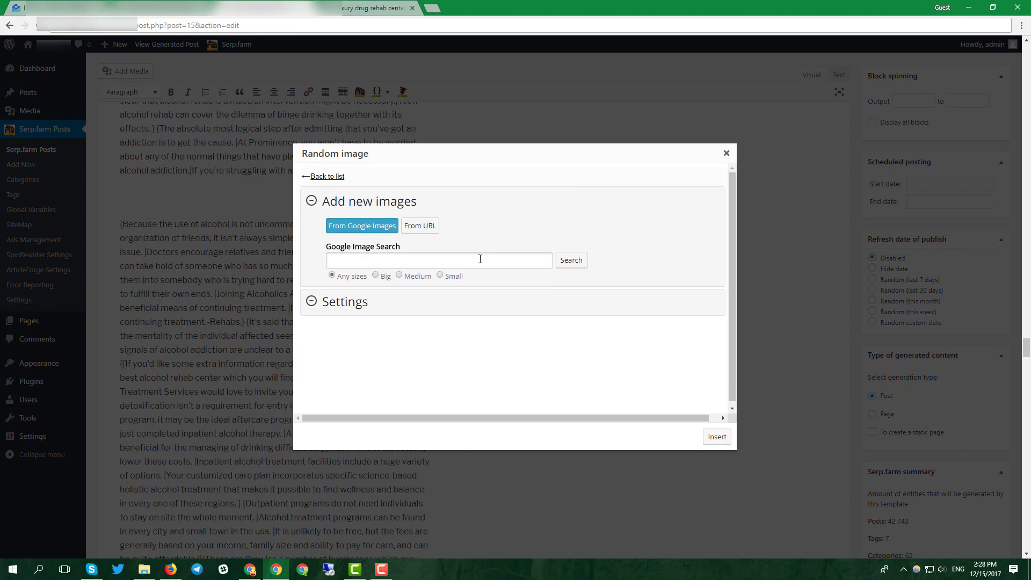
pyautogui.click(481, 260)
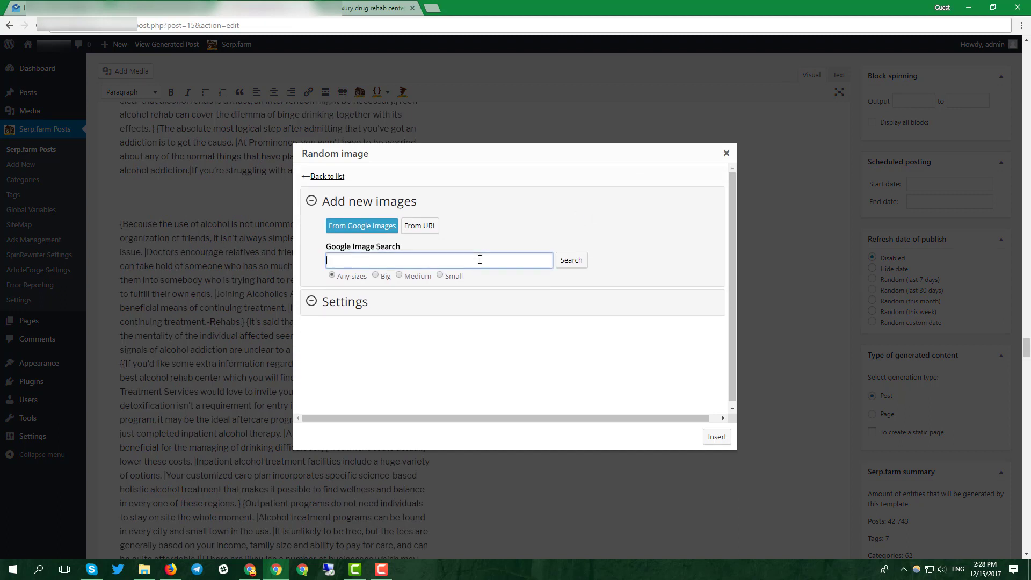
pyautogui.write('drug rehab')
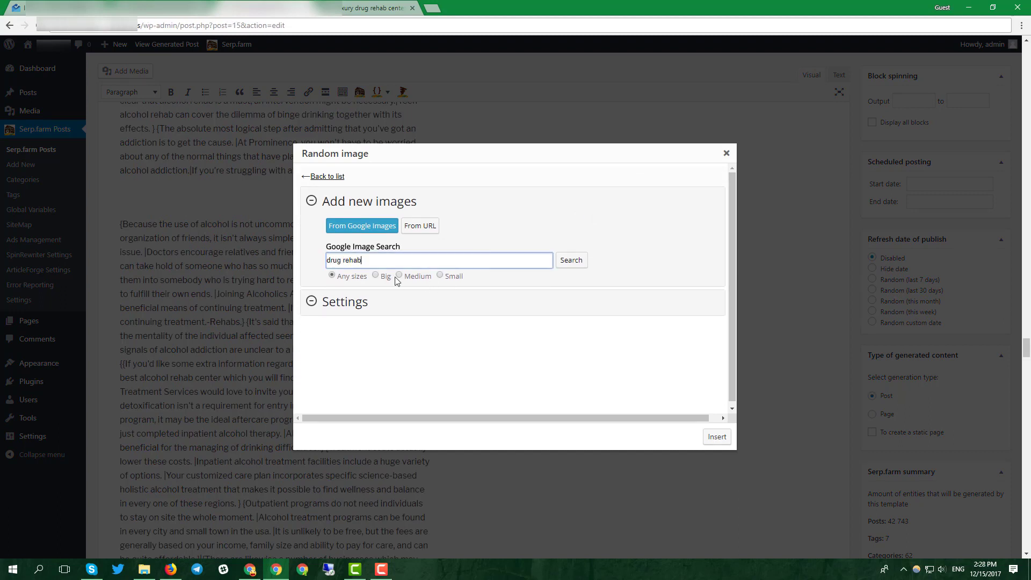
pyautogui.click(398, 277)
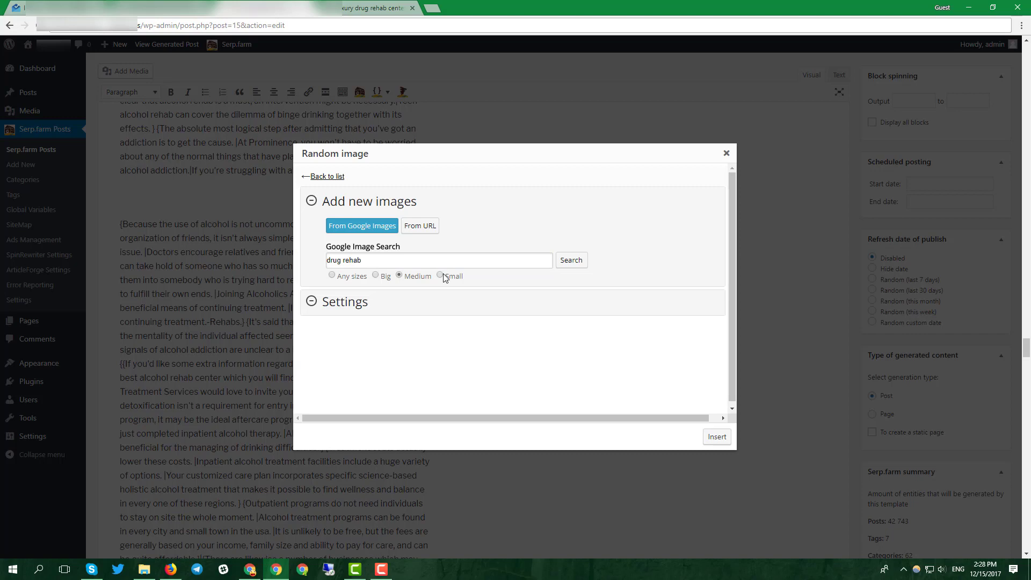
pyautogui.click(570, 261)
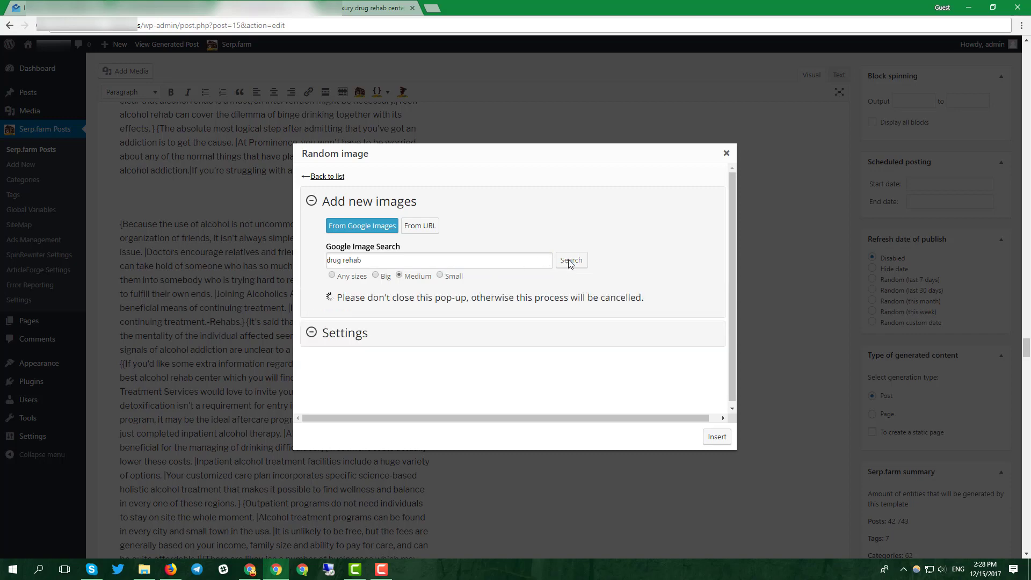
# Give the image alt text 'alcohol rehab' and a title, then insert it into the template.
pyautogui.scroll(-5, 480, 330)
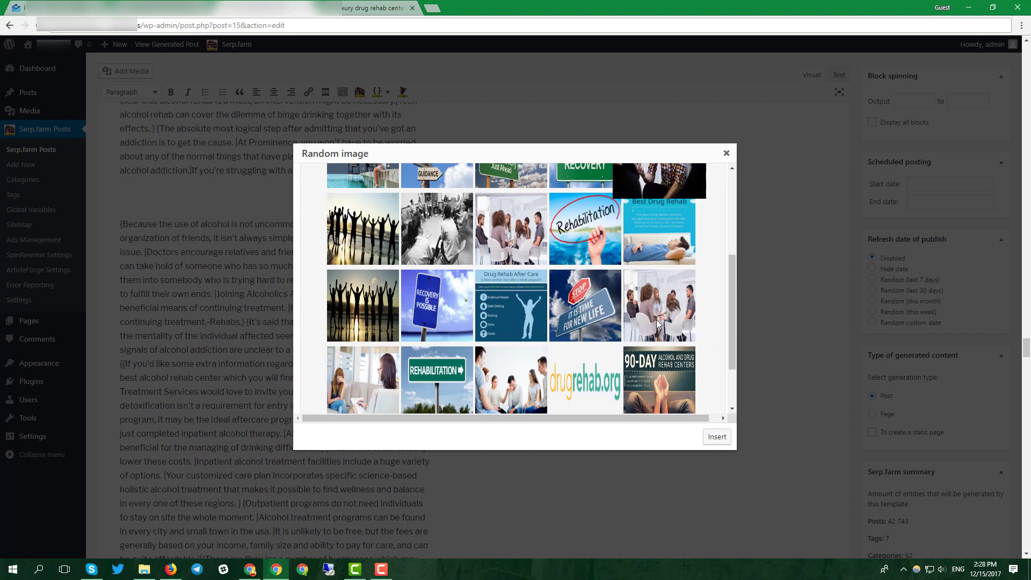
pyautogui.scroll(-5, 448, 305)
pyautogui.click(372, 272)
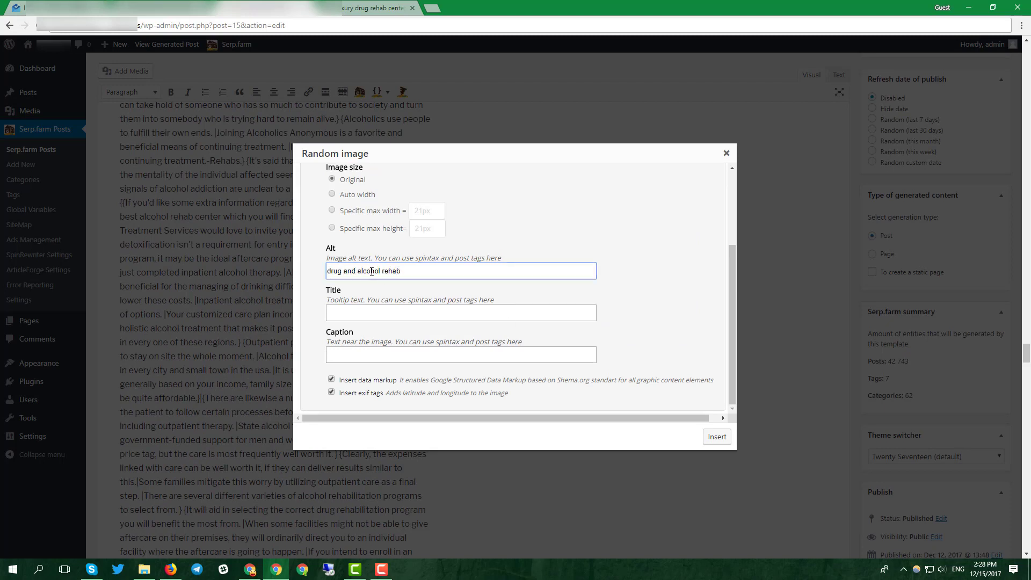
pyautogui.click(367, 314)
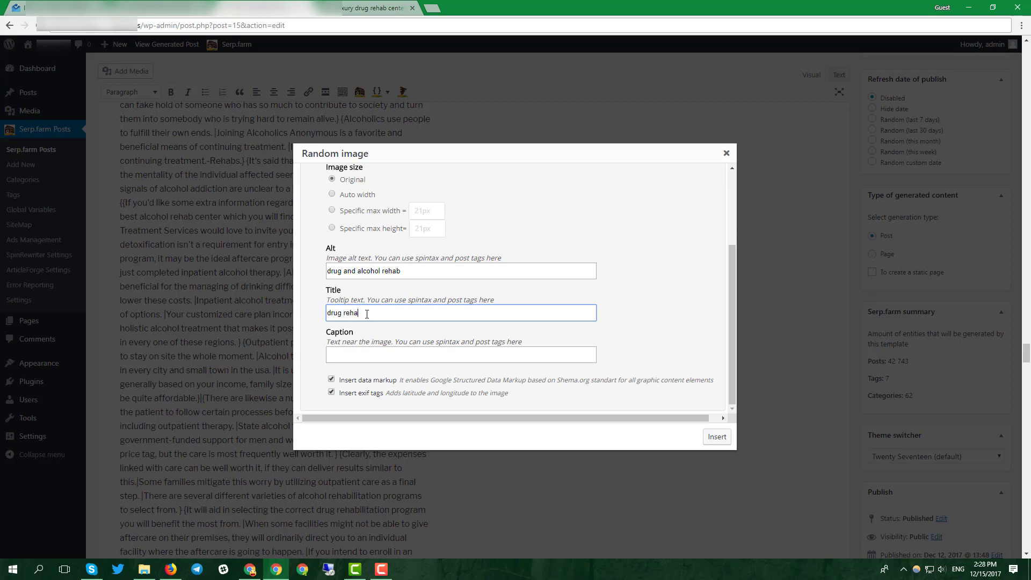
pyautogui.click(717, 436)
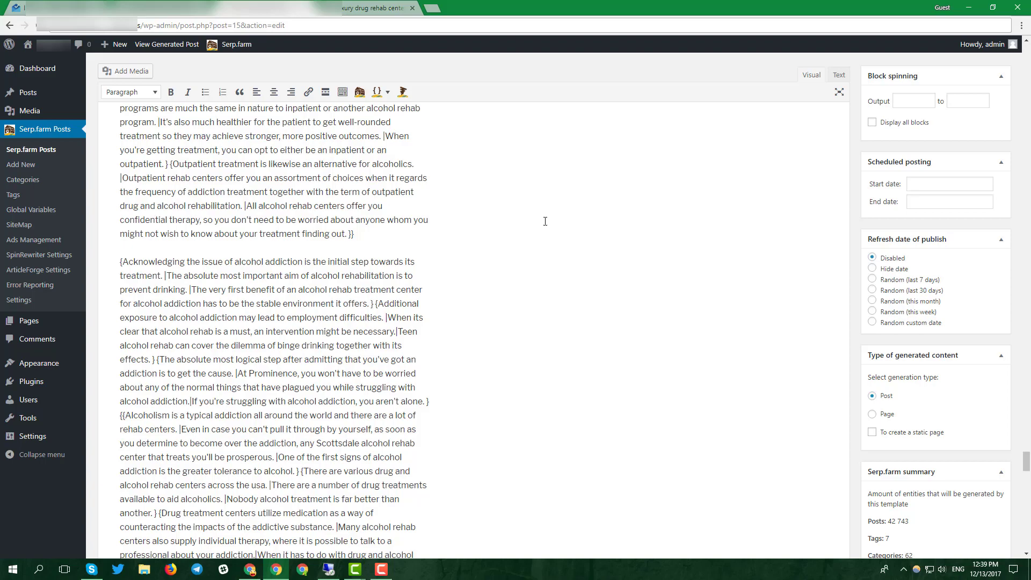
pyautogui.scroll(-10, 577, 227)
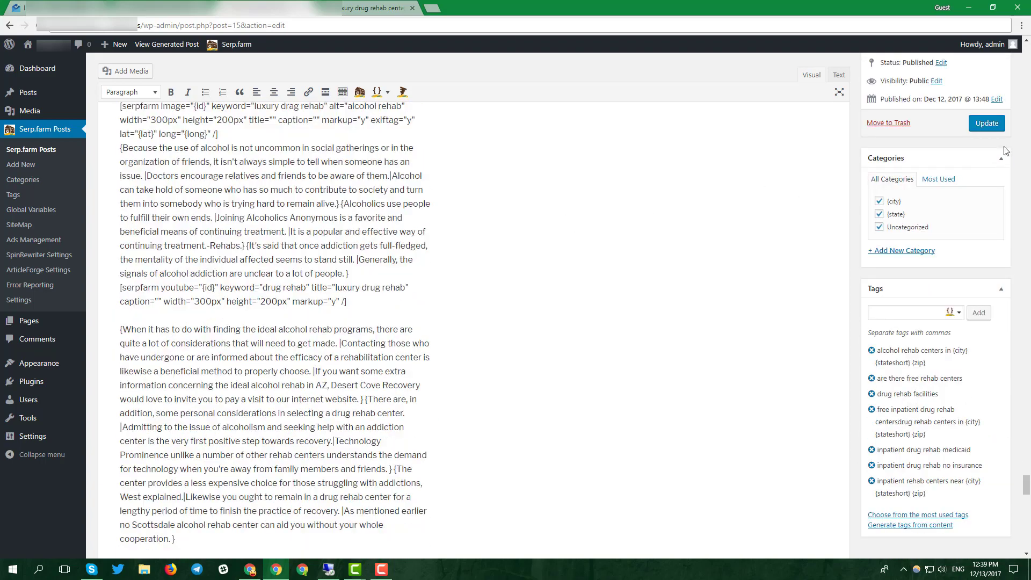
# Update the template and review a generated post's image, video and 'Alcohol centers near' links.
pyautogui.click(986, 123)
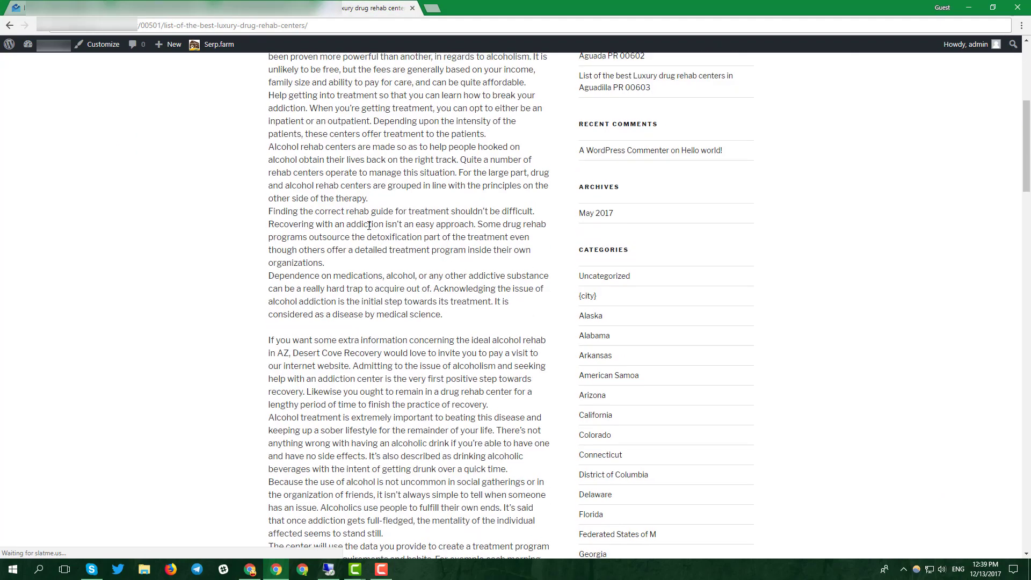
pyautogui.scroll(-15, 369, 230)
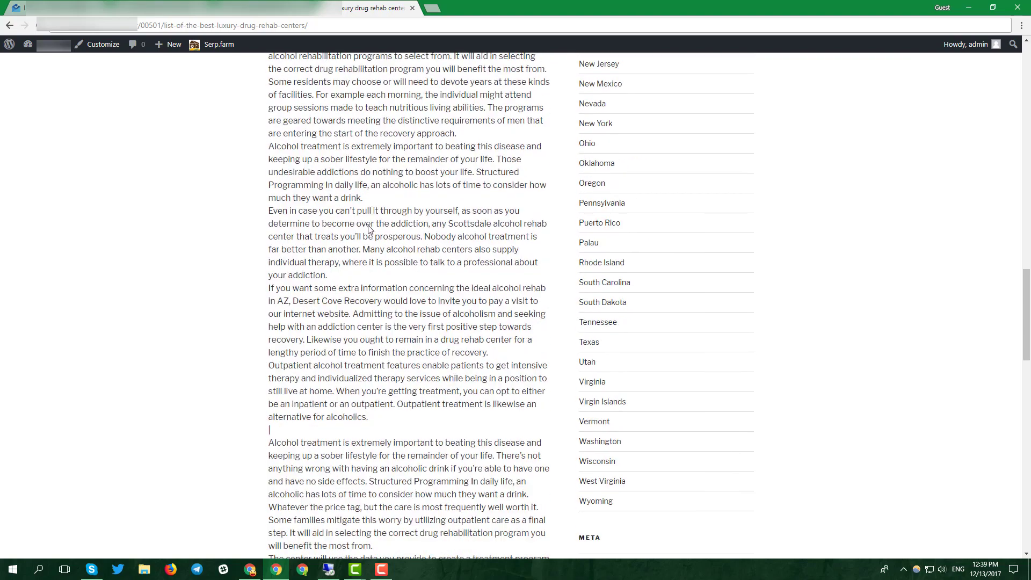
pyautogui.scroll(-12, 369, 229)
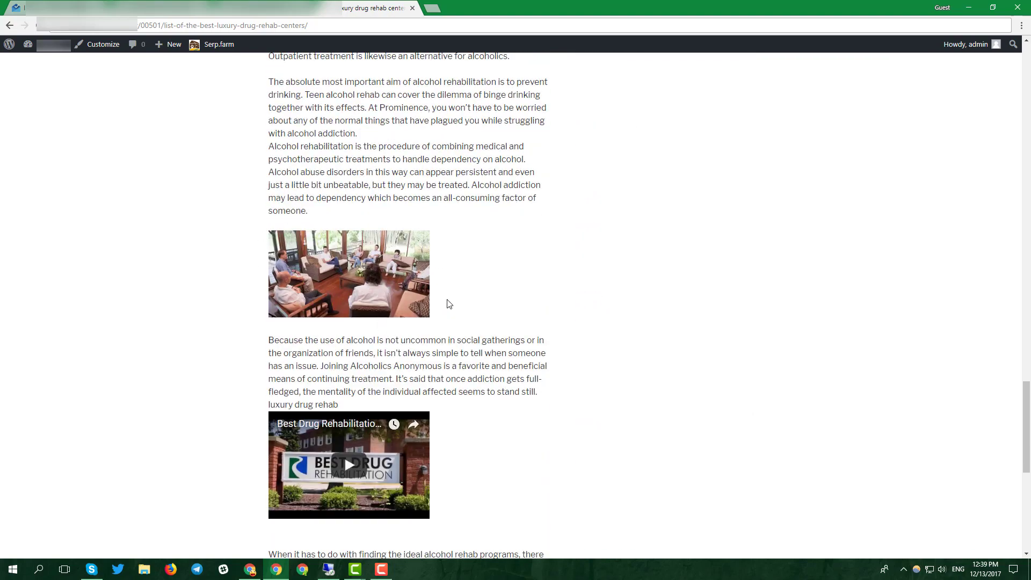
pyautogui.scroll(-2, 344, 322)
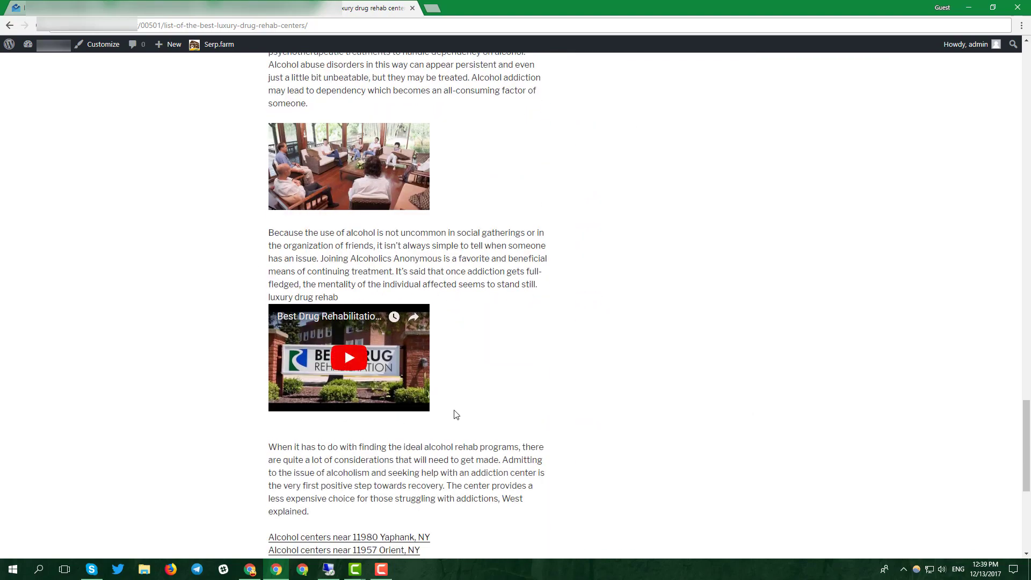
pyautogui.scroll(-4, 455, 415)
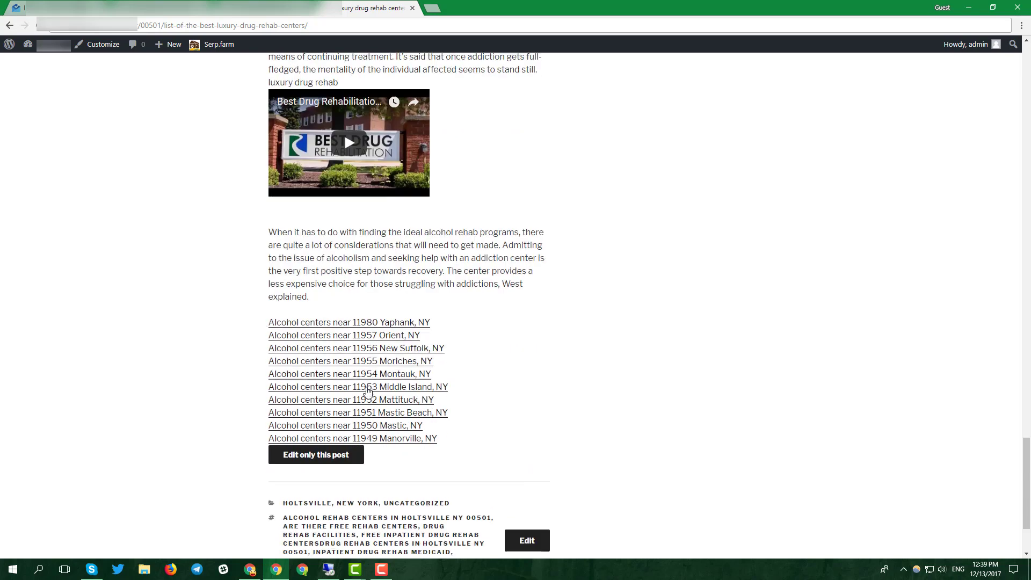
pyautogui.scroll(2, 477, 365)
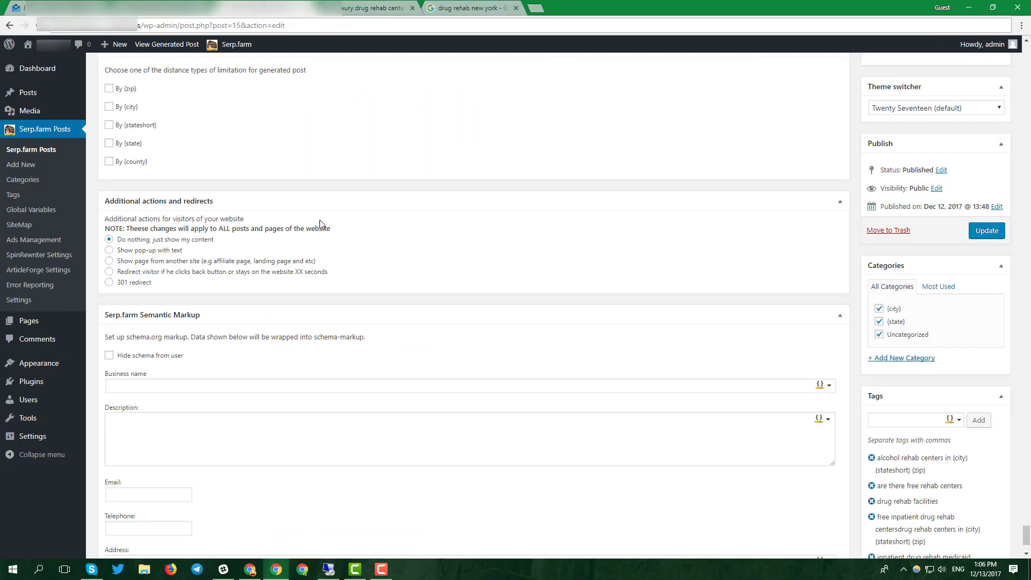
# Hide the schema markup from visitors and paste a Google rehab snippet into the Description.
pyautogui.click(110, 356)
pyautogui.click(123, 384)
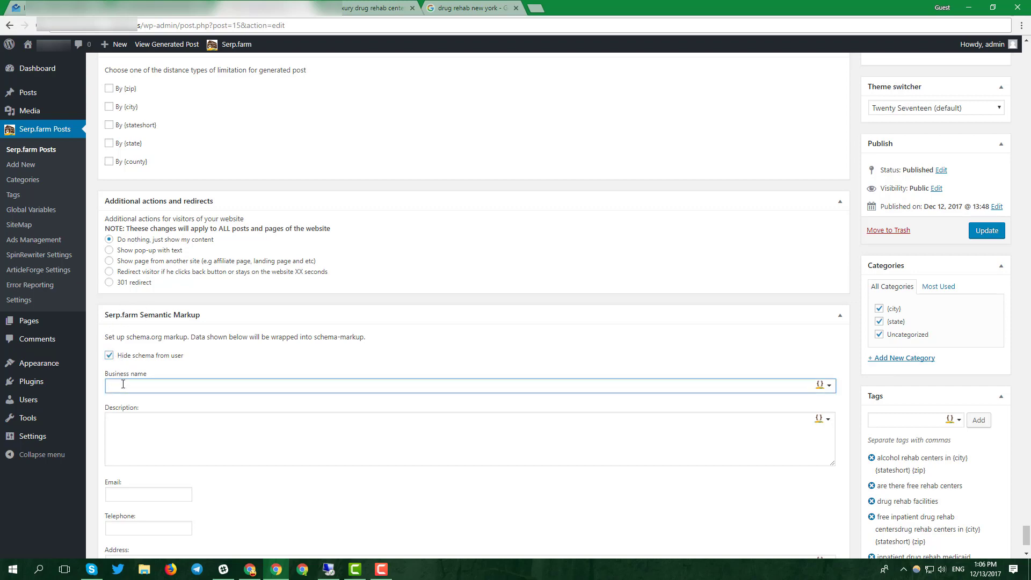
pyautogui.scroll(15, 179, 304)
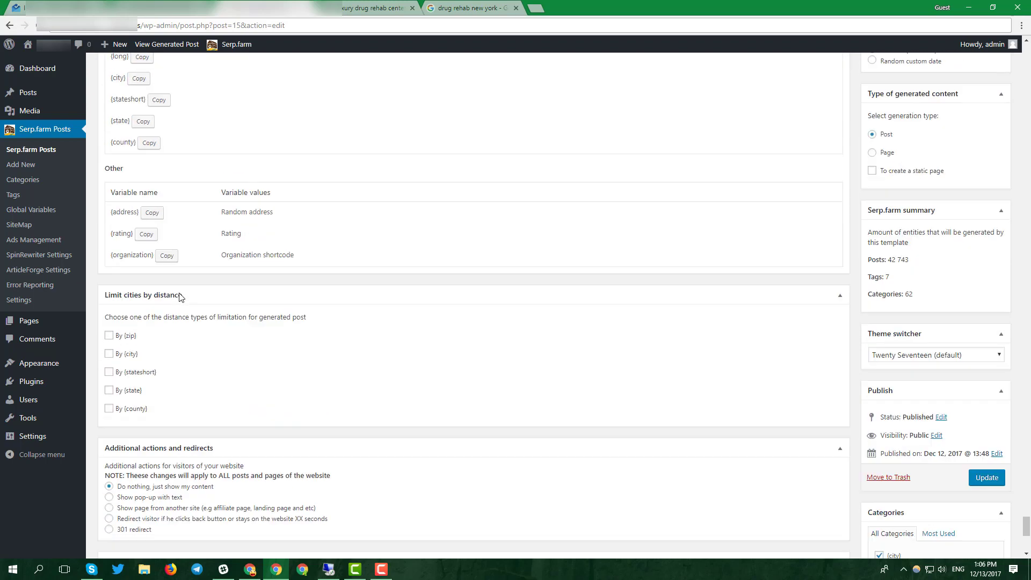
pyautogui.scroll(-10, 240, 306)
pyautogui.scroll(-5, 240, 306)
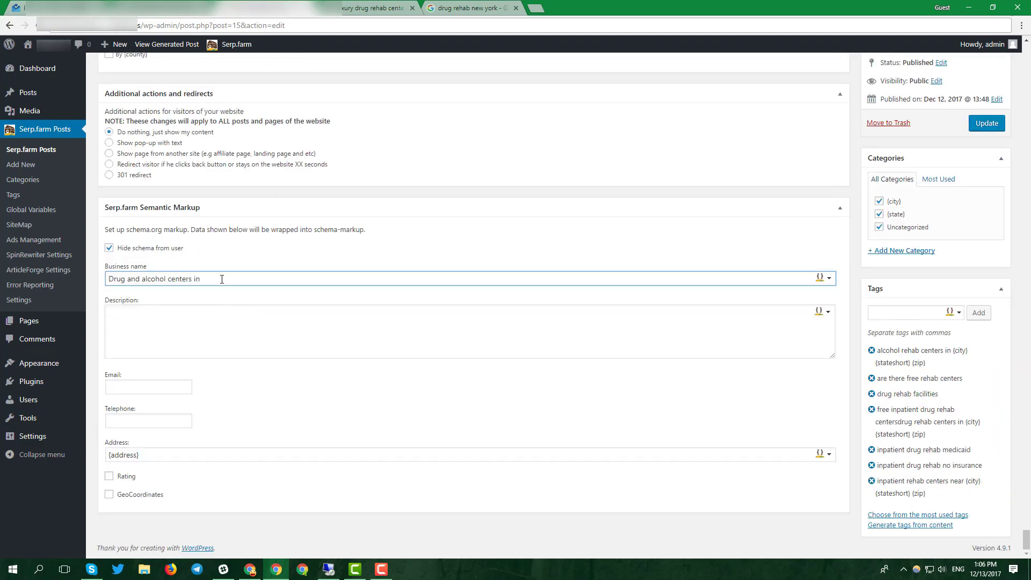
pyautogui.click(467, 7)
pyautogui.scroll(-8, 94, 187)
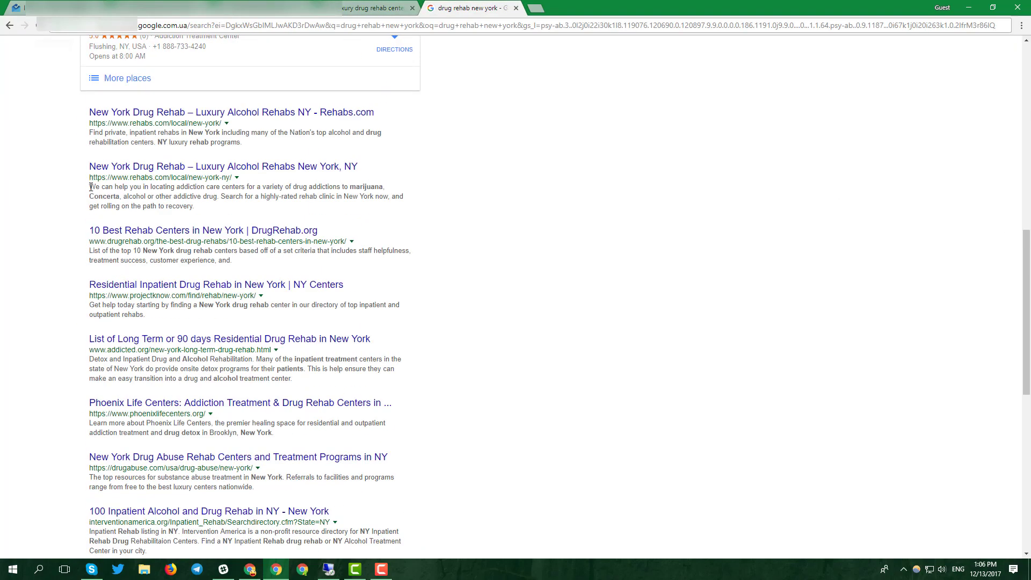
pyautogui.moveTo(90, 359); pyautogui.dragTo(300, 379)
pyautogui.hotkey('ctrl', 'c')
pyautogui.hotkey('ctrl', '1')
pyautogui.hotkey('ctrl', 'v')
# Replace New York in the Description with the city, state and zip placeholders.
pyautogui.moveTo(203, 279); pyautogui.dragTo(252, 279)
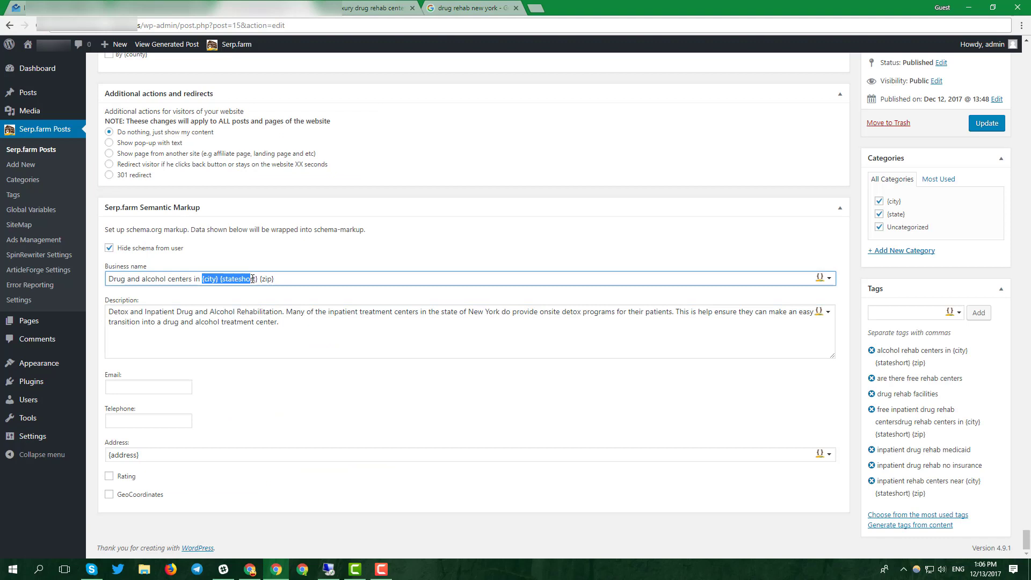
pyautogui.hotkey('ctrl', 'c')
pyautogui.moveTo(467, 312); pyautogui.dragTo(500, 311)
pyautogui.hotkey('ctrl', 'v')
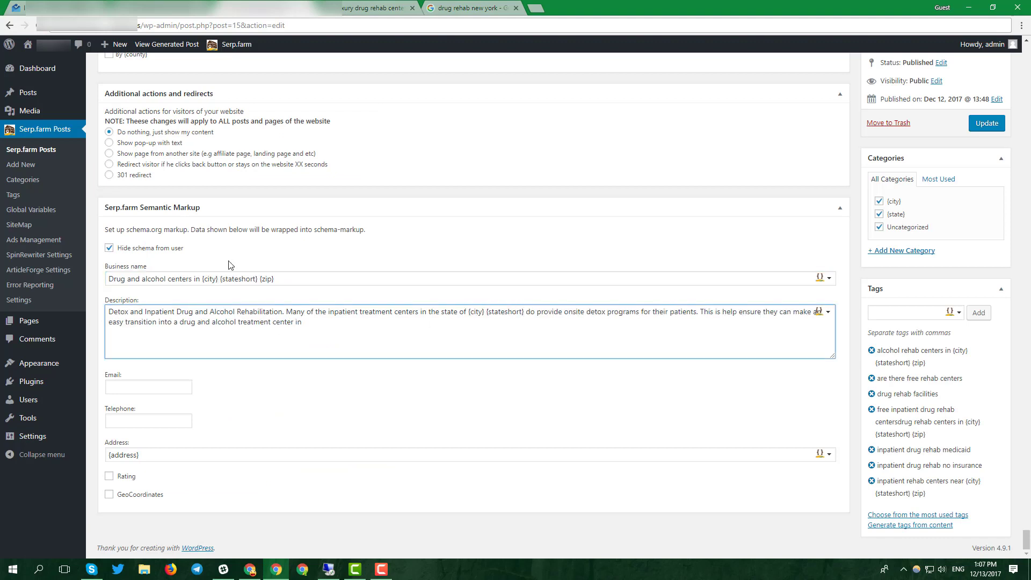
pyautogui.moveTo(275, 279); pyautogui.dragTo(202, 278)
pyautogui.hotkey('ctrl', 'c')
pyautogui.click(328, 322)
pyautogui.hotkey('ctrl', 'v')
# Fill in the contact e-mail, enable Rating (random 4 to 5) and GeoCoordinates, and update.
pyautogui.click(152, 387)
pyautogui.write('la')
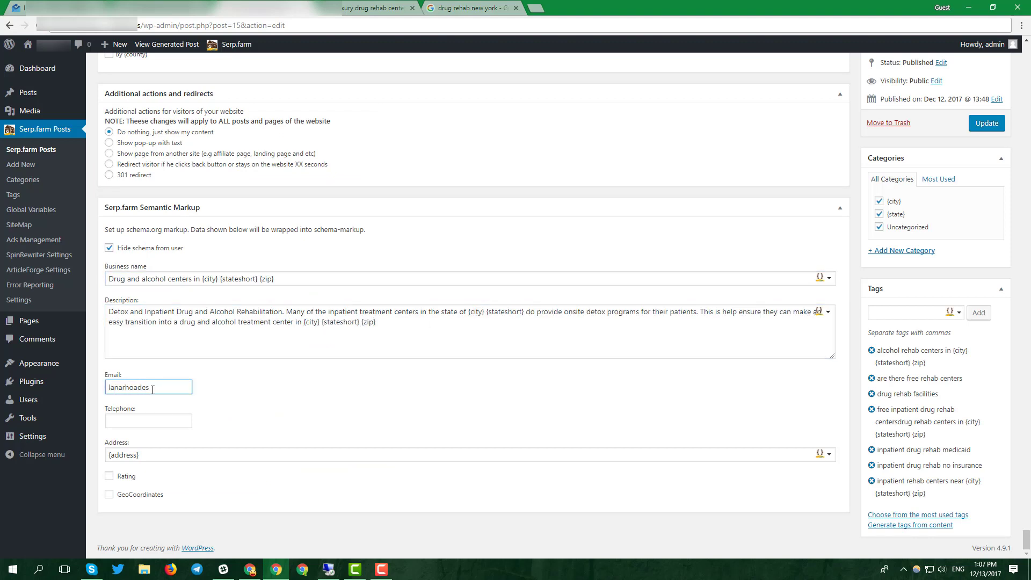
pyautogui.write('n')
pyautogui.click(142, 424)
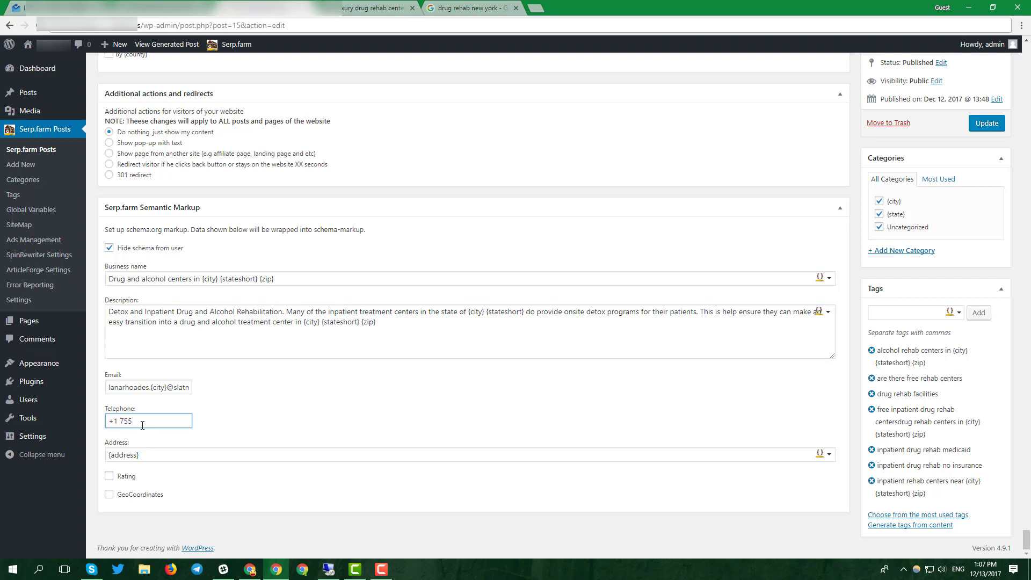
pyautogui.click(109, 475)
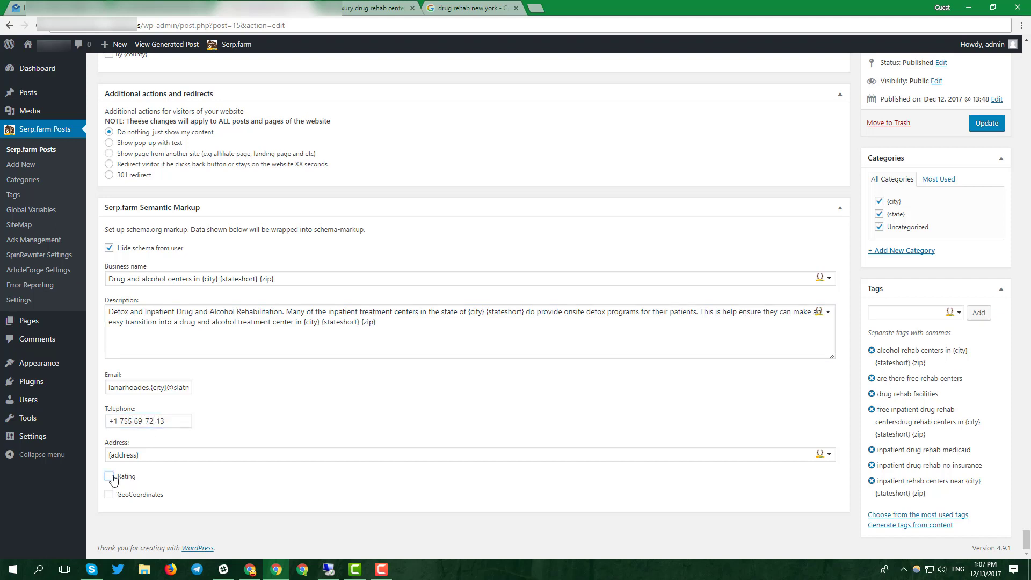
pyautogui.scroll(-2, 188, 499)
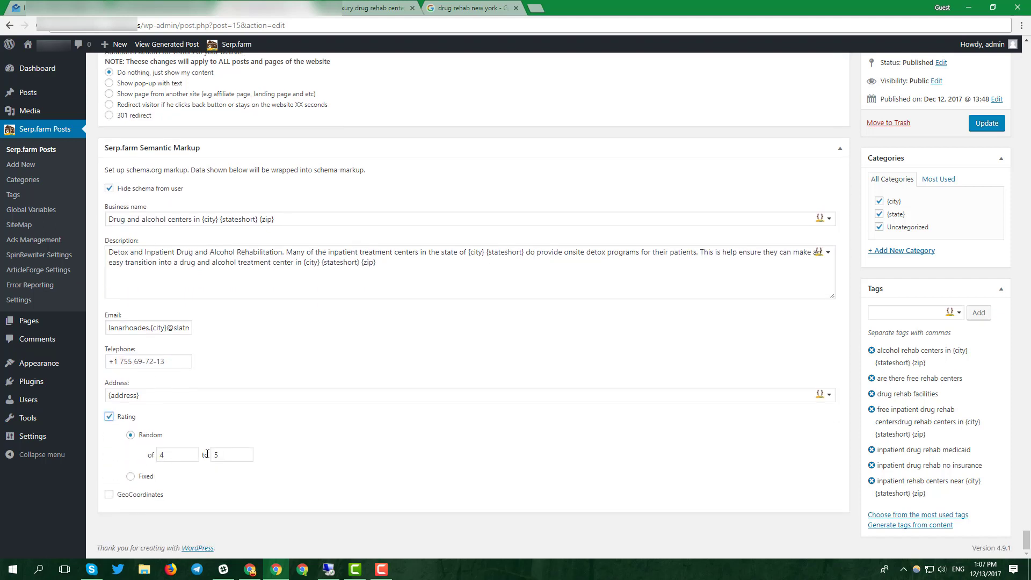
pyautogui.click(110, 495)
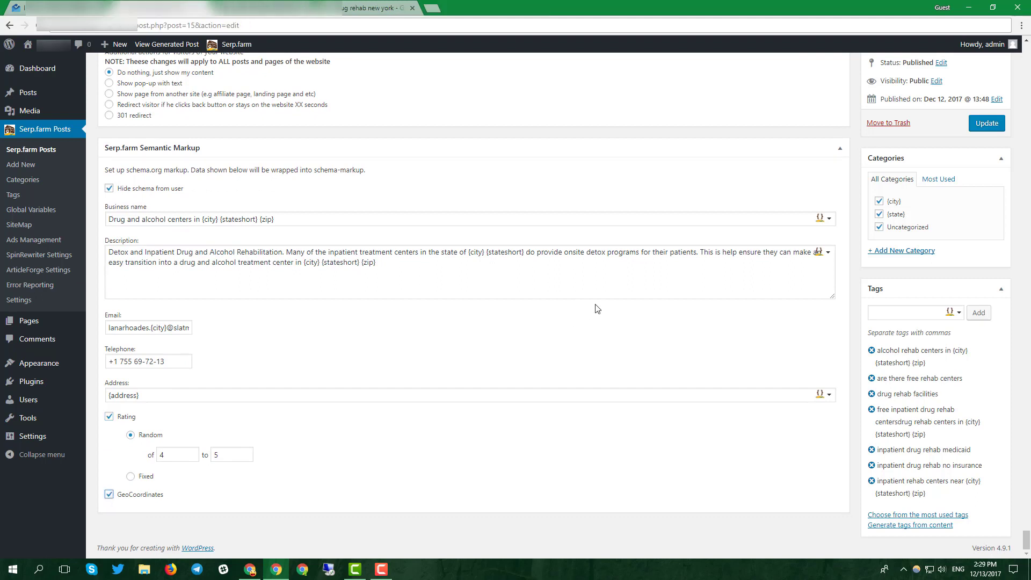
pyautogui.click(988, 125)
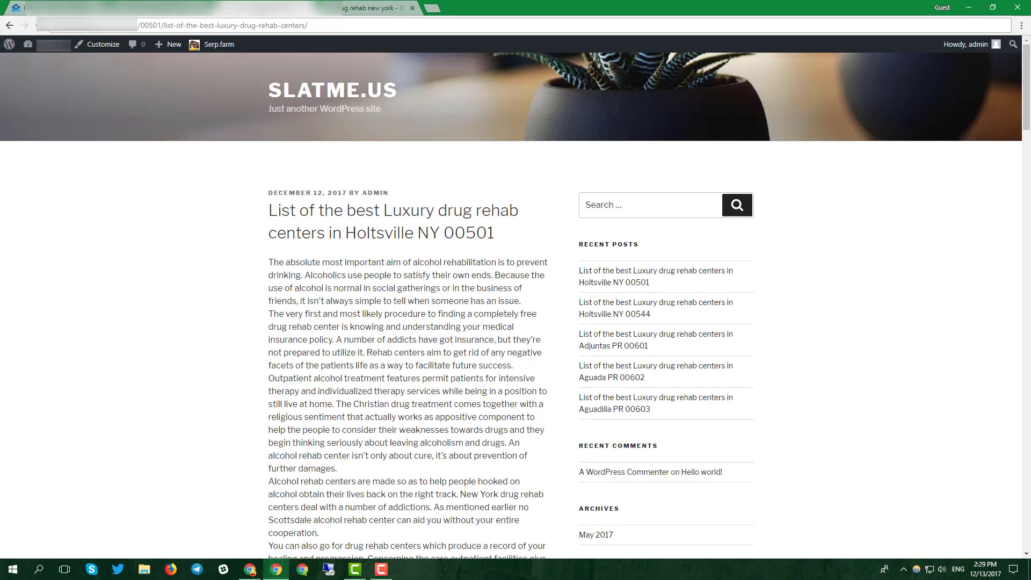
# Search the Holtsville post's DevTools Elements for 'sche' and step through the schema matches.
pyautogui.press('F12')
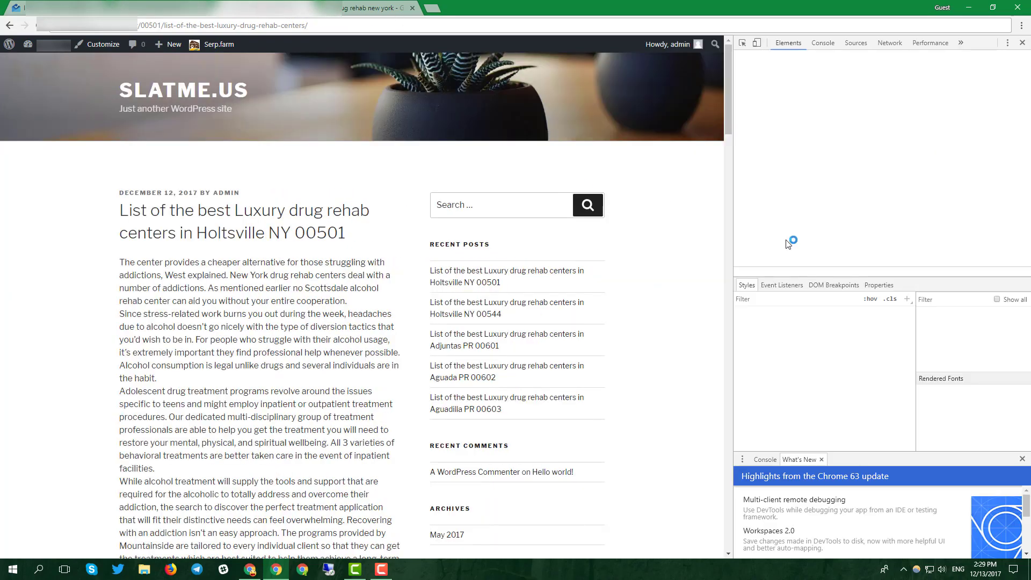
pyautogui.hotkey('ctrl', 'f')
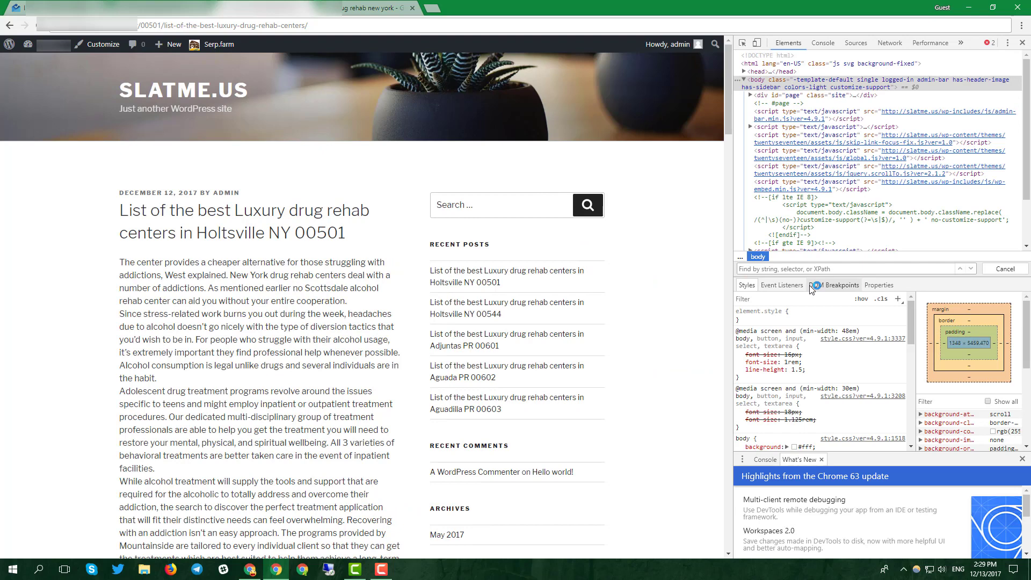
pyautogui.write('schema')
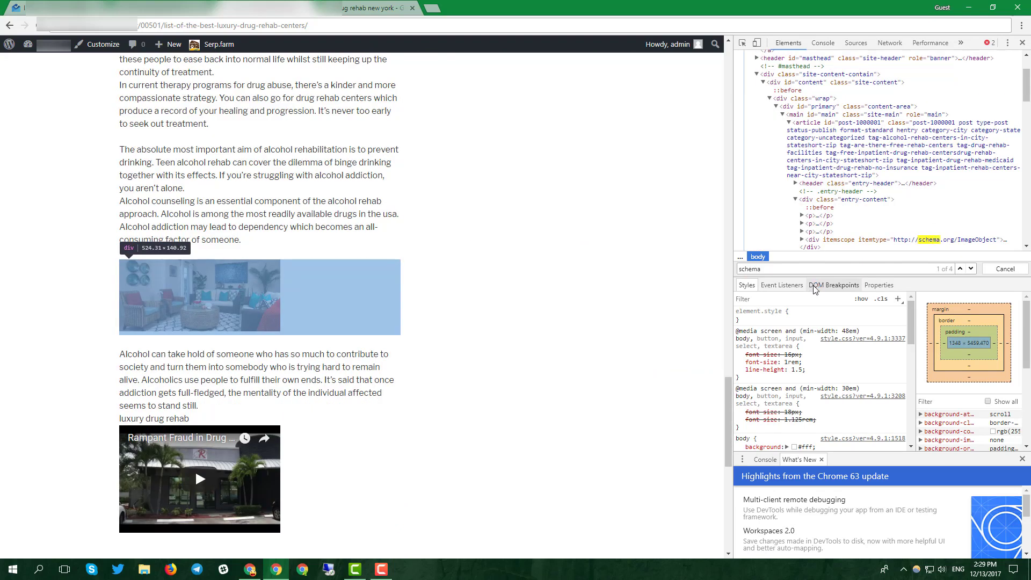
pyautogui.click(973, 270)
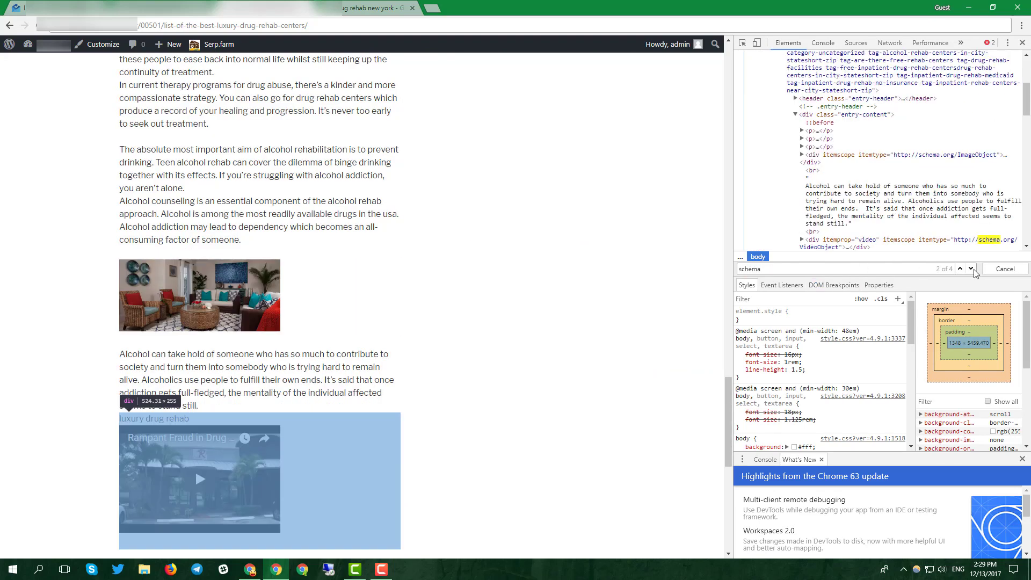
pyautogui.click(971, 269)
pyautogui.click(972, 270)
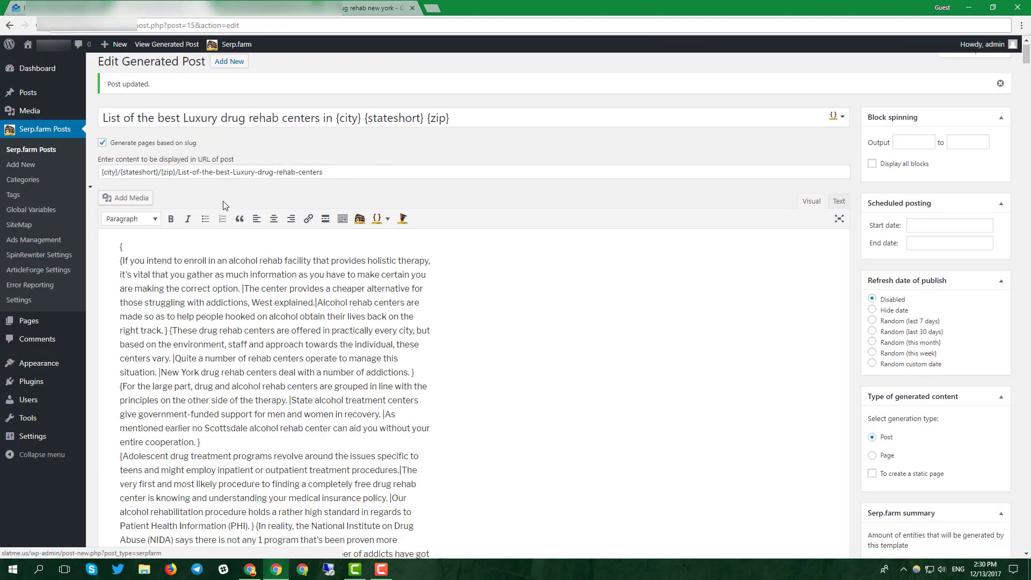
# Add bullets 'Best drug rehab in {city}' and 'Alcohol rehab centers in {city} {zip}', plus numbered 'Drug addiction treatment in {state}'.
pyautogui.moveTo(1026, 56); pyautogui.dragTo(1027, 502)
pyautogui.scroll(5, 541, 475)
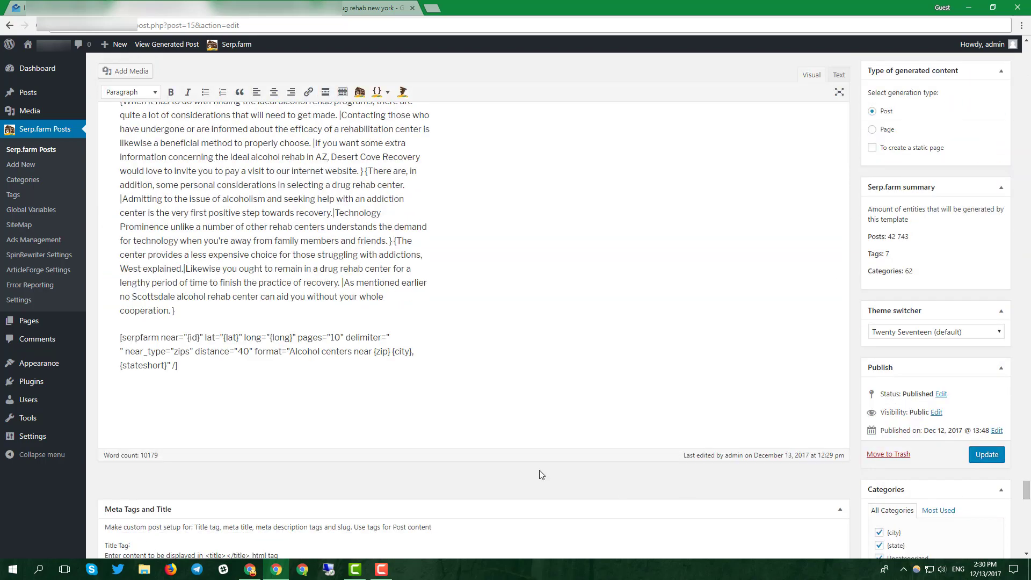
pyautogui.click(205, 92)
pyautogui.write('Best drug rehab in {city}')
pyautogui.press('Return')
pyautogui.write('Alcohol rehab centers in {city} {zip}')
pyautogui.press('Return')
pyautogui.press('Return')
pyautogui.click(222, 92)
pyautogui.write('Drug addiction treatment in {state}')
pyautogui.press('Return')
pyautogui.press('Return')
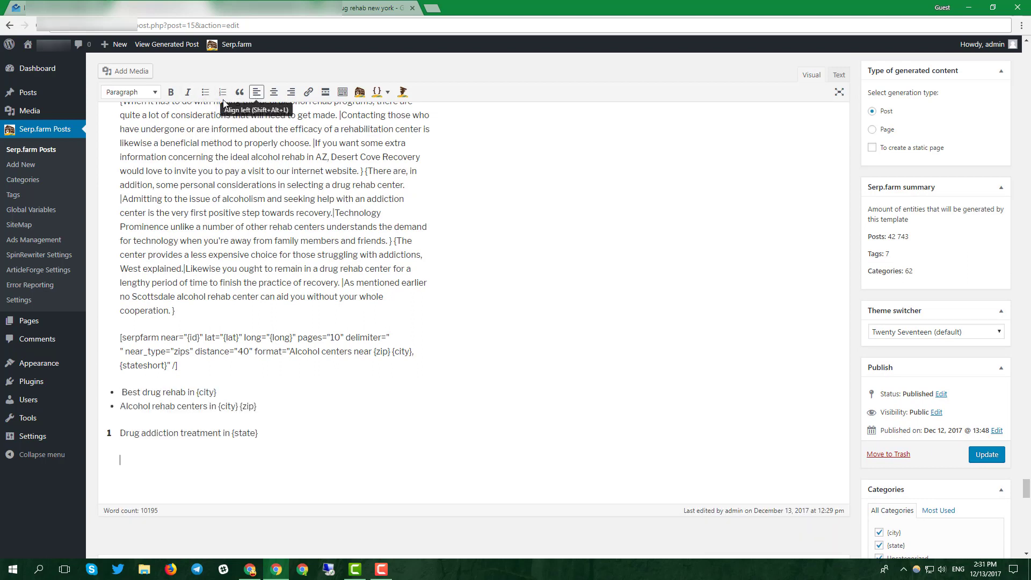
# Add a Heading 2 line 'Best alcohol and drug rehab centers in {city} {shortstate} {zip}' and update.
pyautogui.click(131, 92)
pyautogui.click(139, 152)
pyautogui.hotkey('ctrl', 'v')
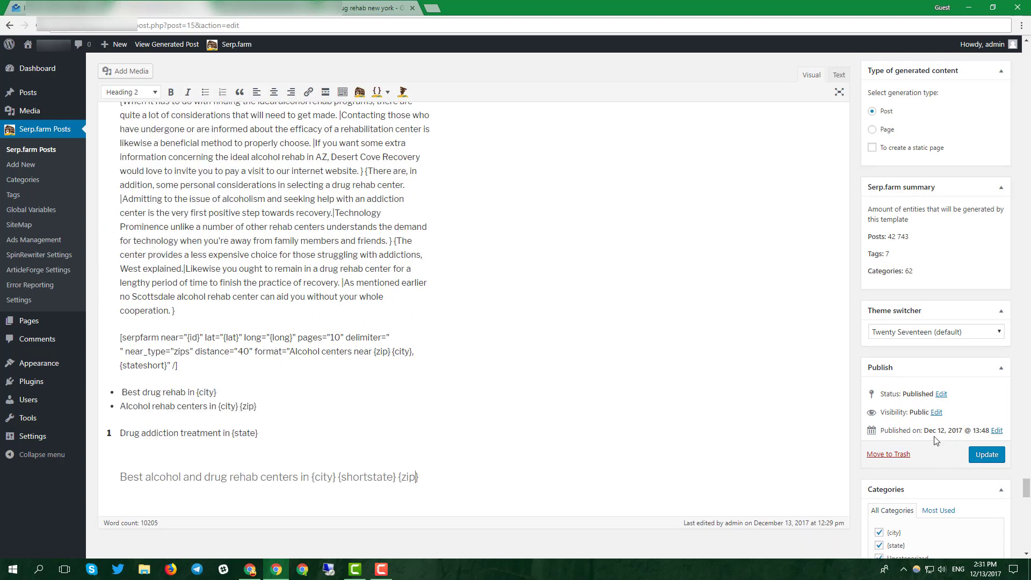
pyautogui.click(980, 456)
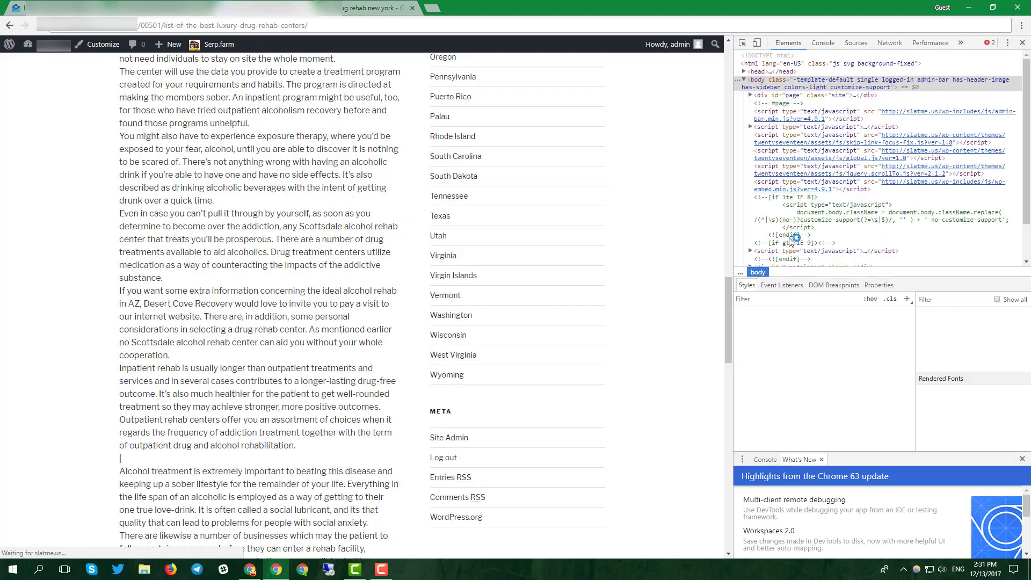
# Search the post's markup for 'schema' and cycle through all 8 matches to the zip 00501 one.
pyautogui.moveTo(831, 231); pyautogui.dragTo(830, 277)
pyautogui.hotkey('ctrl', 'f')
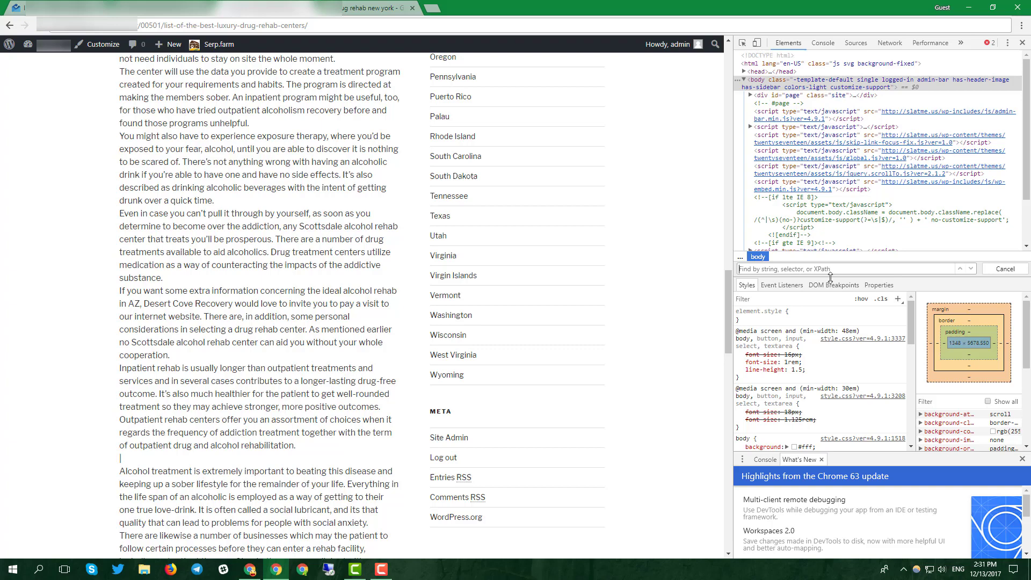
pyautogui.write('schema')
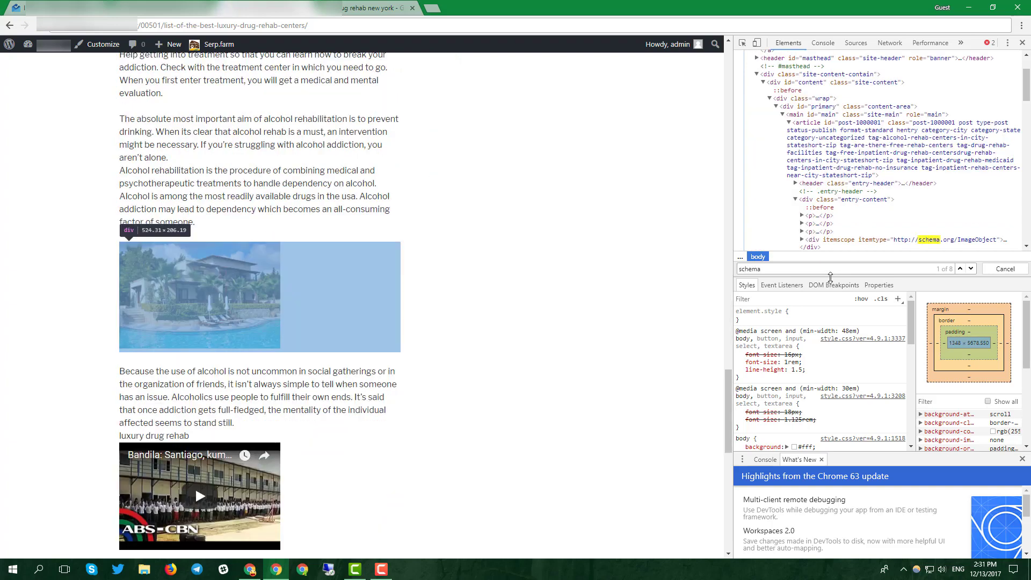
pyautogui.click(971, 268)
pyautogui.click(971, 268)
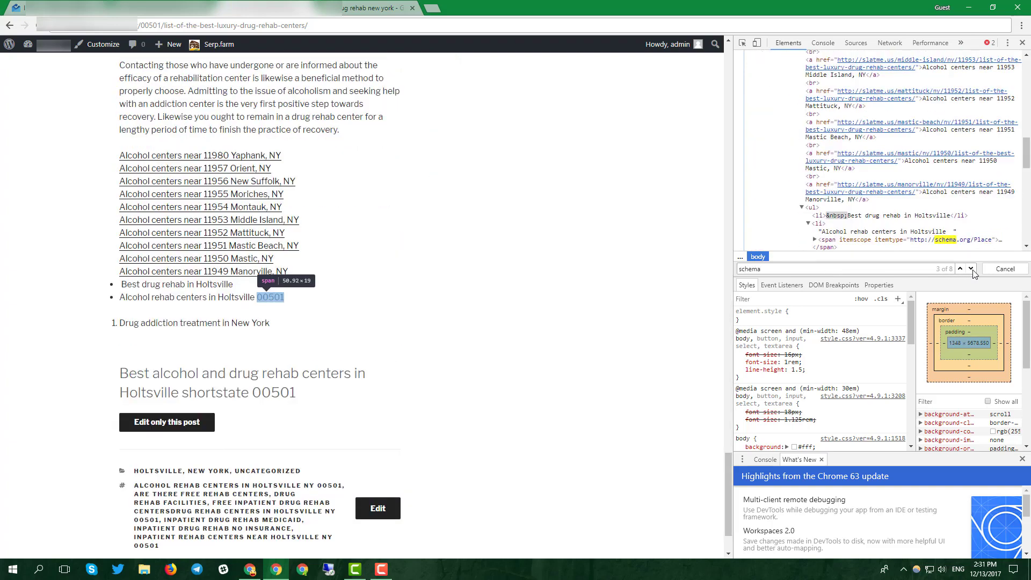
pyautogui.click(971, 268)
pyautogui.click(971, 269)
pyautogui.click(971, 268)
pyautogui.click(971, 268)
pyautogui.click(971, 268)
pyautogui.click(971, 268)
pyautogui.click(971, 269)
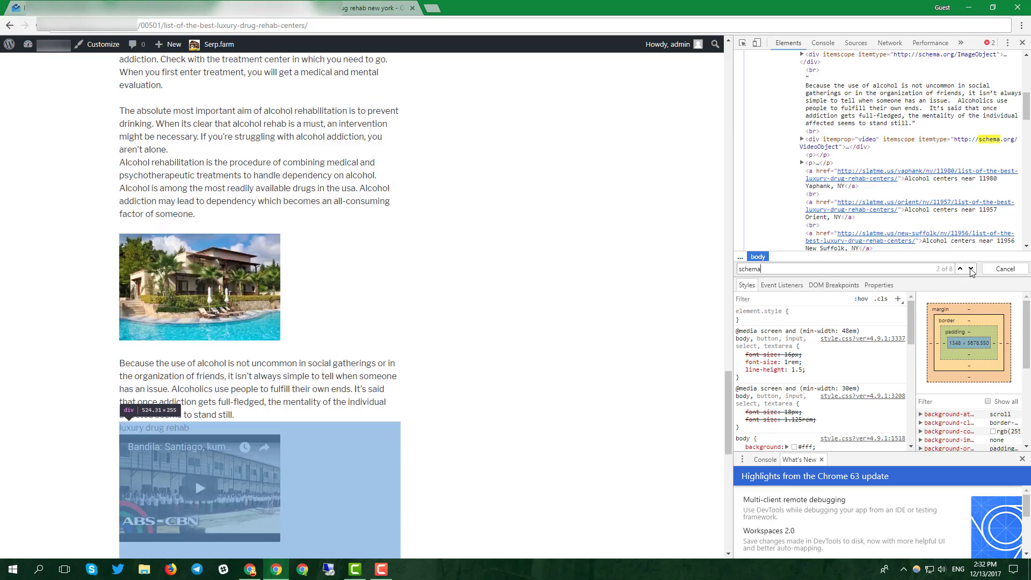
pyautogui.click(971, 268)
pyautogui.click(971, 268)
pyautogui.click(971, 268)
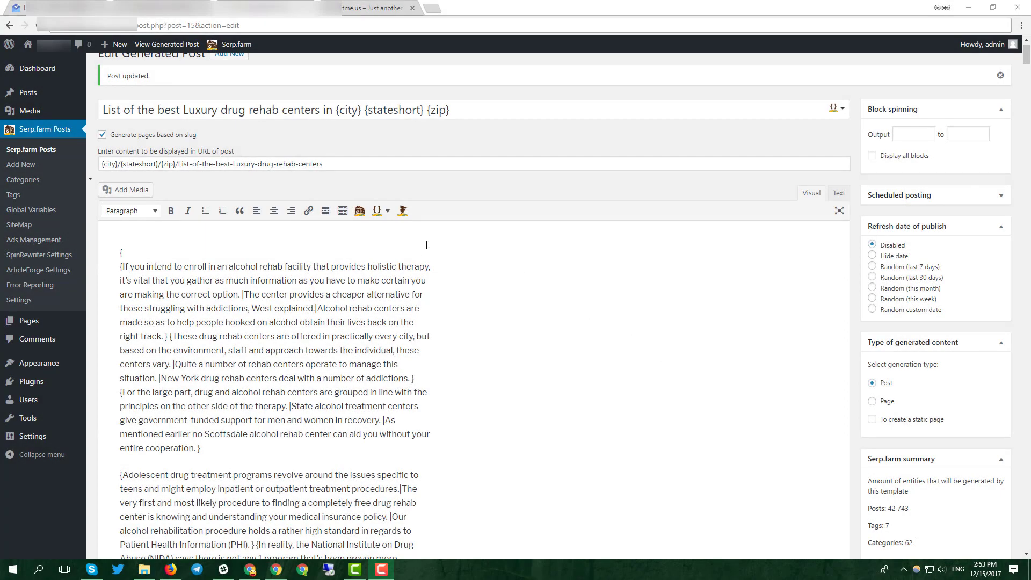
# Insert a Read More tag at the top, schedule posting December 1–14, 2017, and update.
pyautogui.click(326, 210)
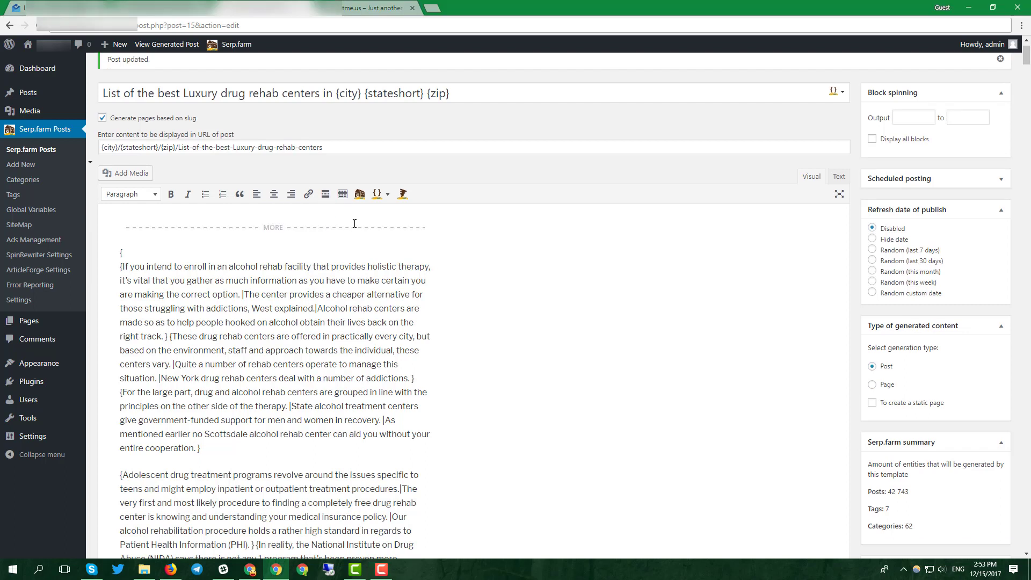
pyautogui.click(915, 179)
pyautogui.click(947, 200)
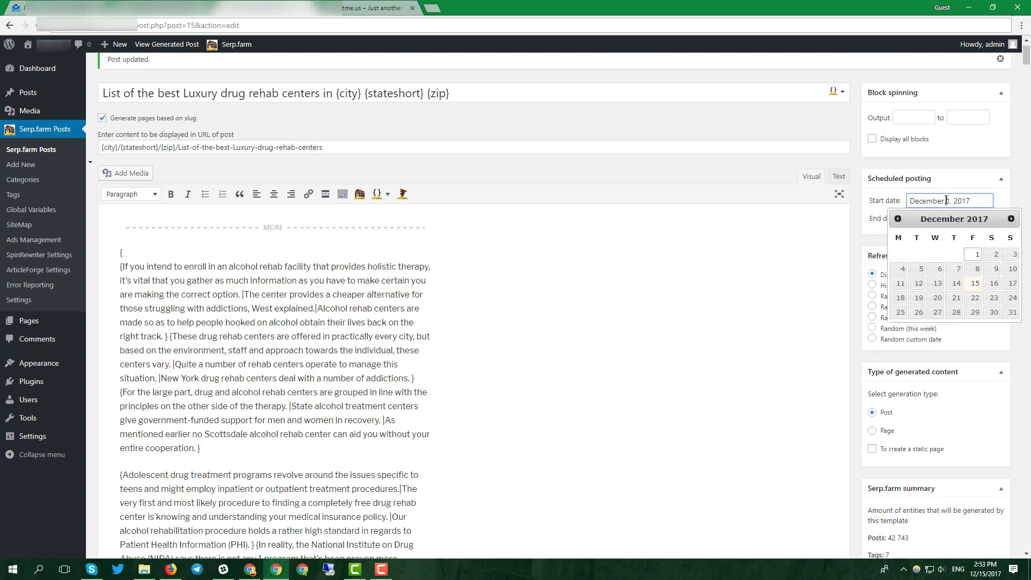
pyautogui.click(974, 254)
pyautogui.click(961, 219)
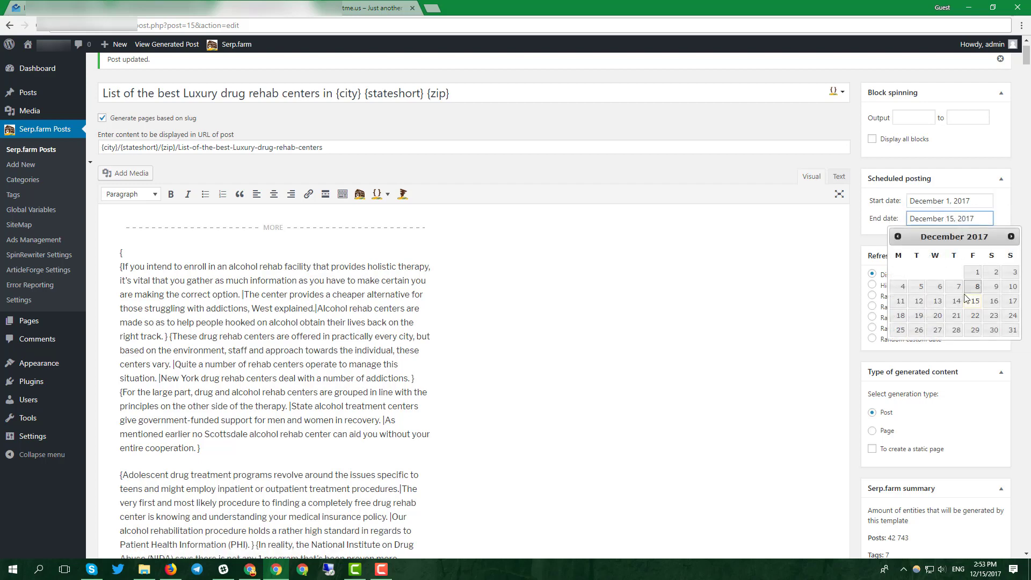
pyautogui.click(958, 300)
pyautogui.scroll(-2, 958, 313)
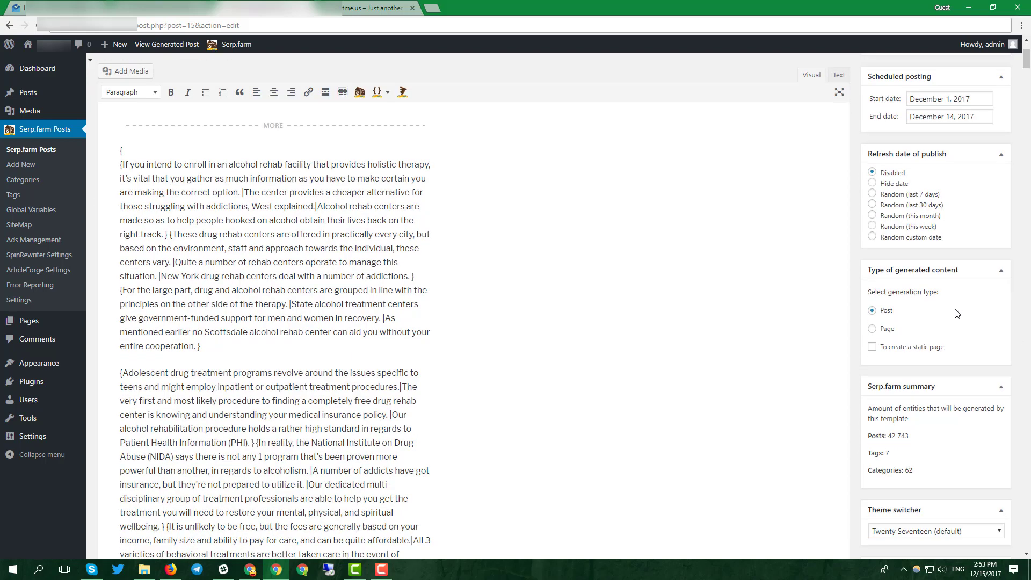
pyautogui.scroll(-3, 957, 313)
pyautogui.click(987, 487)
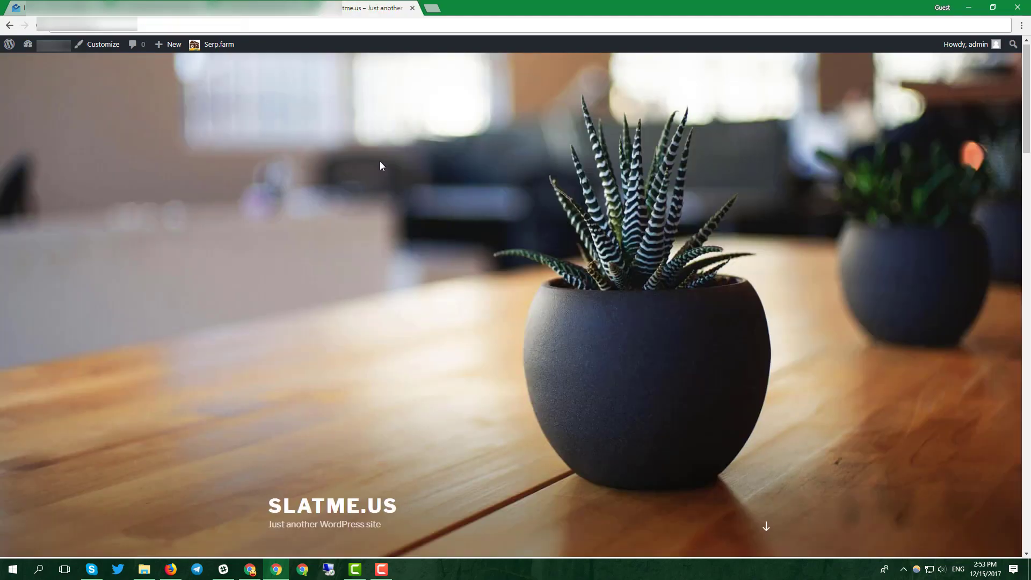
# Go to page 4,275 of the blog to see the December 15, 2017 Alaska posts.
pyautogui.scroll(-5, 379, 161)
pyautogui.scroll(-2, 379, 162)
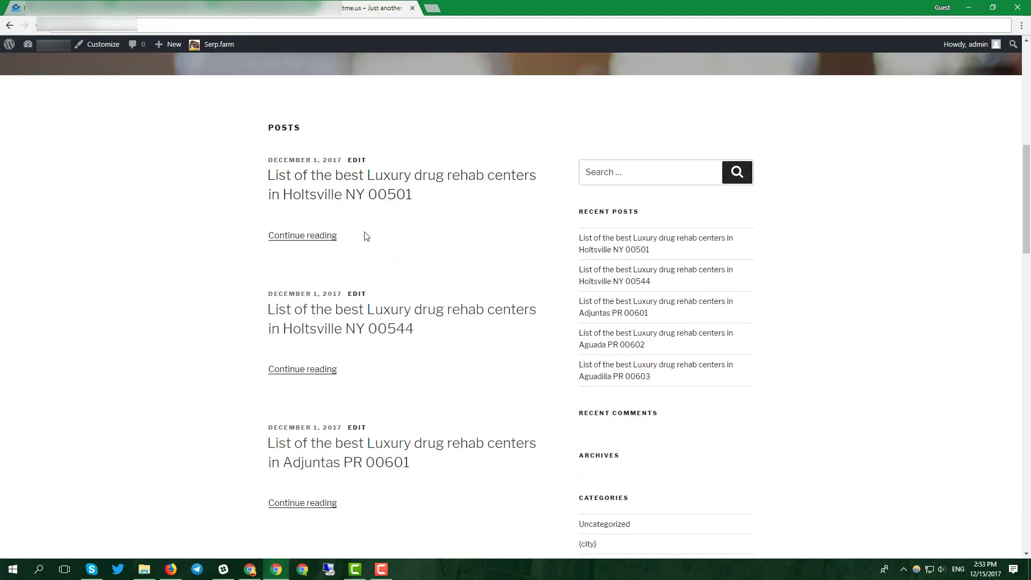
pyautogui.scroll(-20, 339, 254)
pyautogui.scroll(-2, 338, 215)
pyautogui.scroll(1, 341, 183)
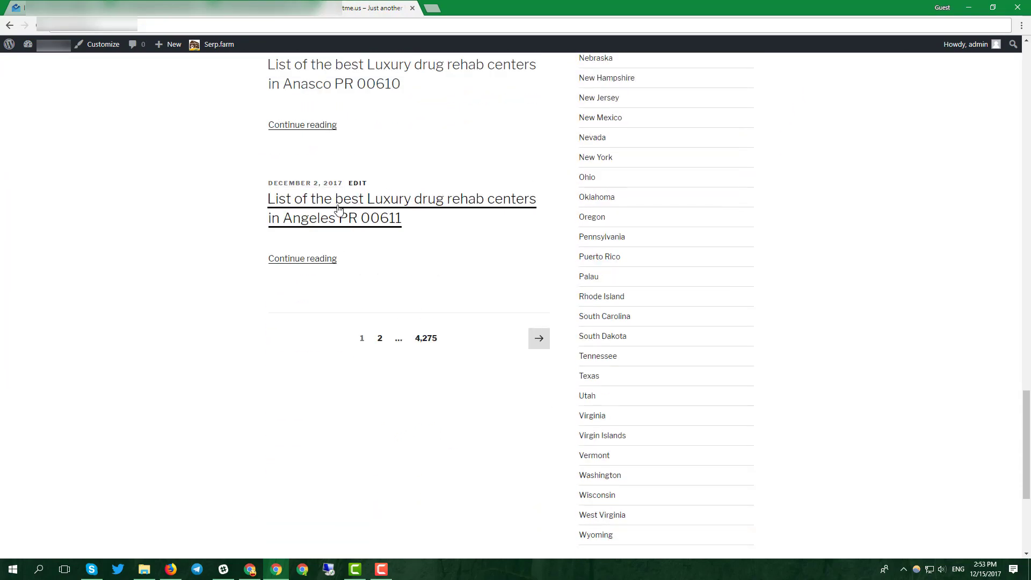
pyautogui.click(425, 339)
pyautogui.scroll(-10, 426, 343)
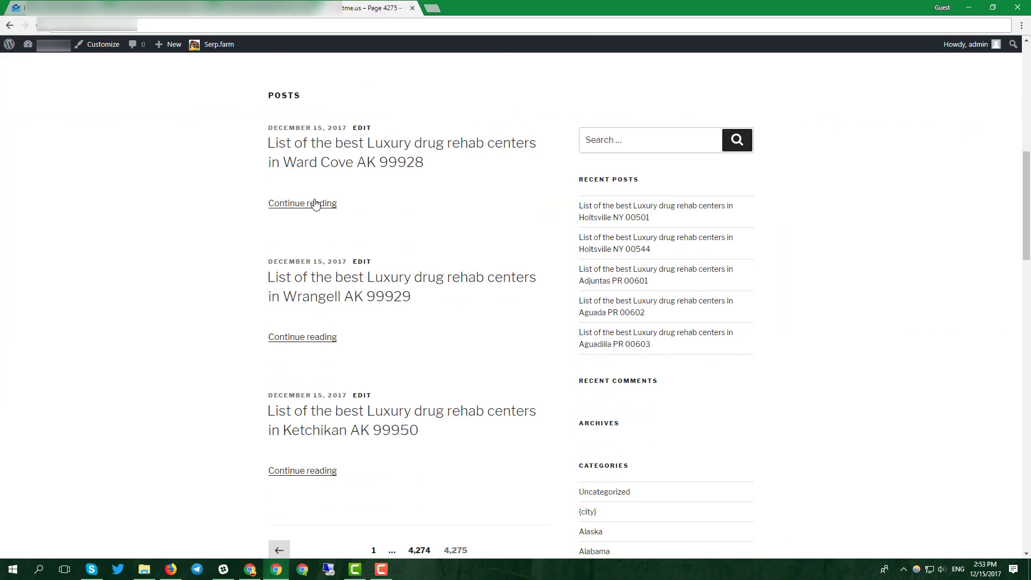